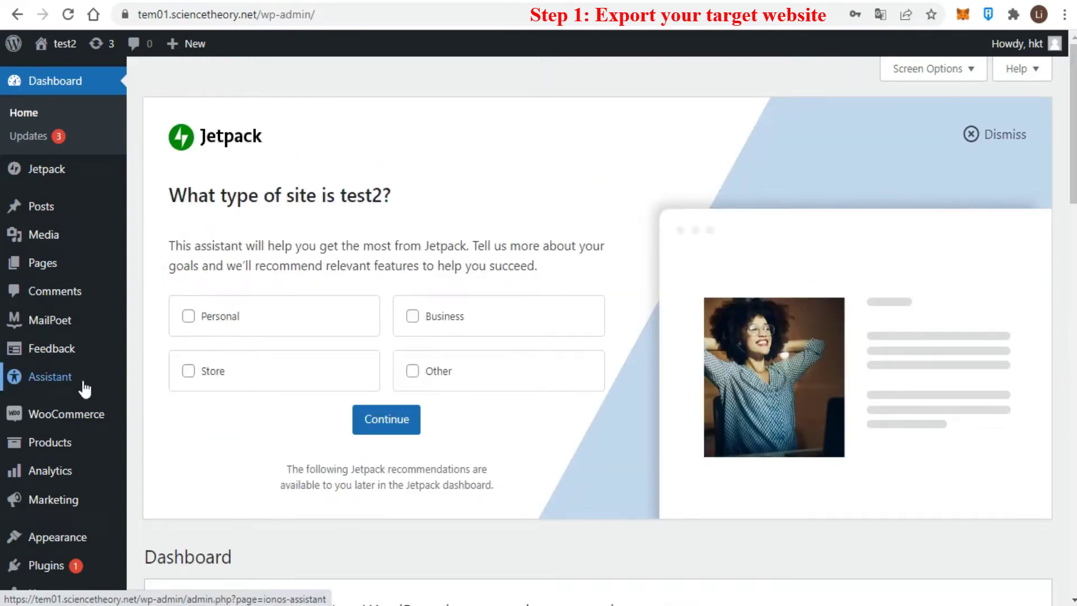
# Find All-in-One WP Migration in the plugin directory, then install and activate it on test2.
pyautogui.scroll(-1, 84, 386)
pyautogui.scroll(-4, 85, 388)
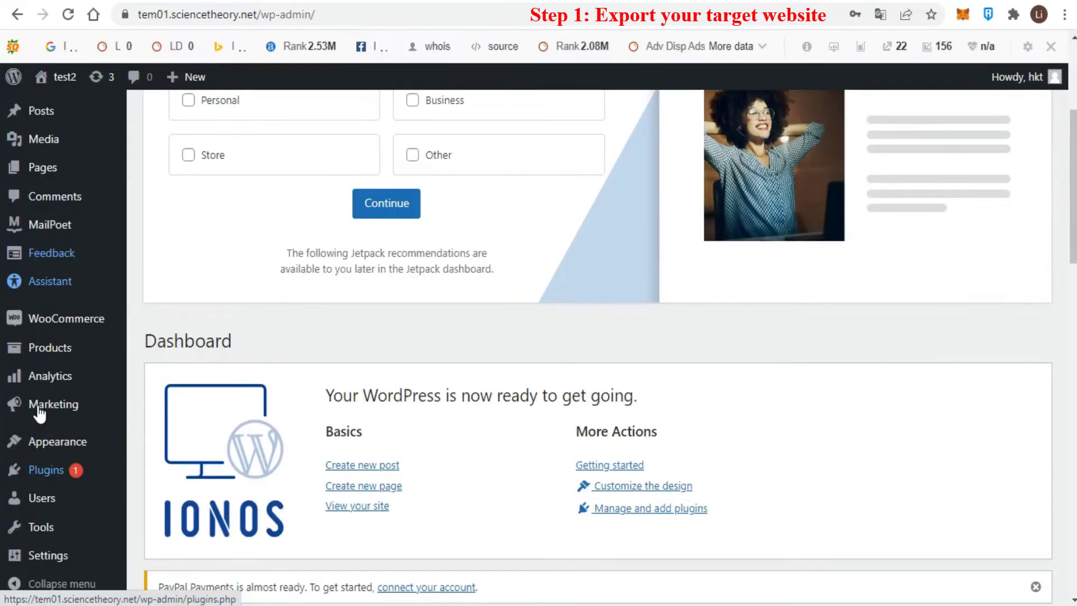
pyautogui.moveTo(40, 481)
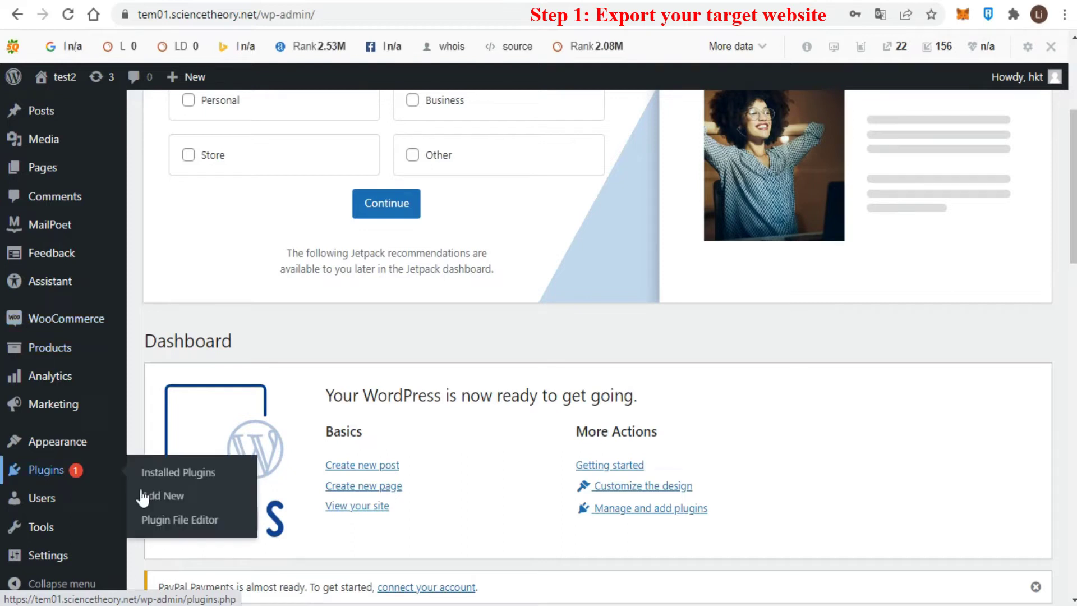
pyautogui.click(158, 496)
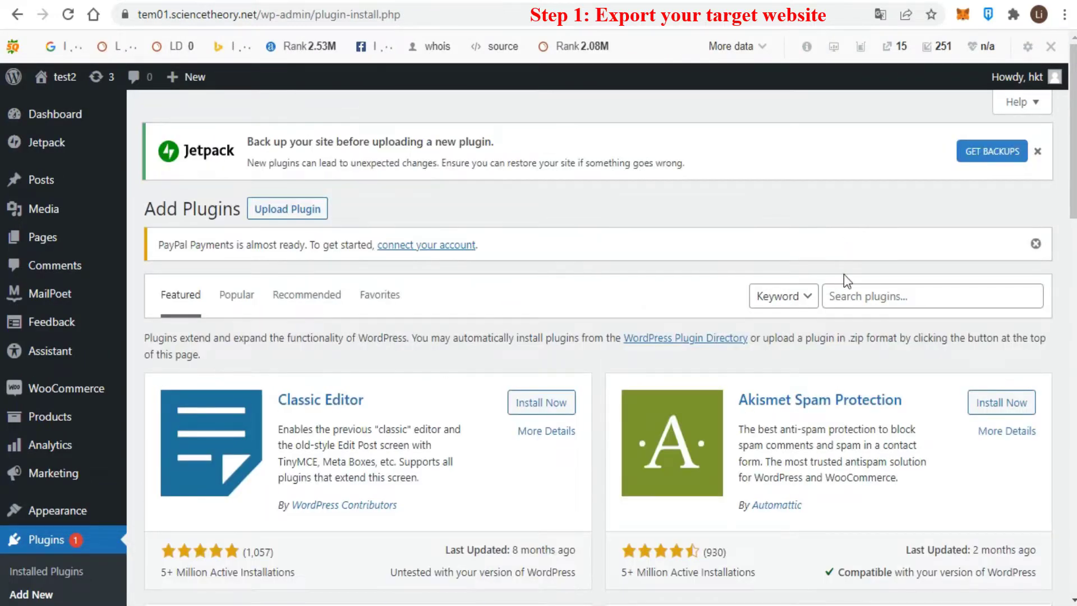
pyautogui.click(838, 295)
pyautogui.write('All-in-One WP Migration Plugin')
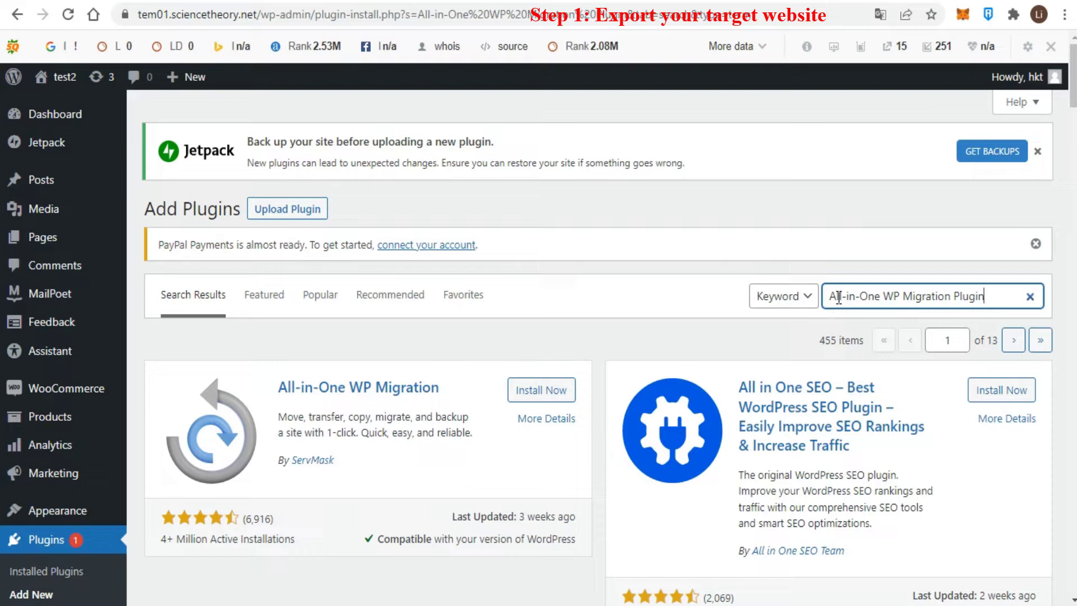
pyautogui.click(536, 399)
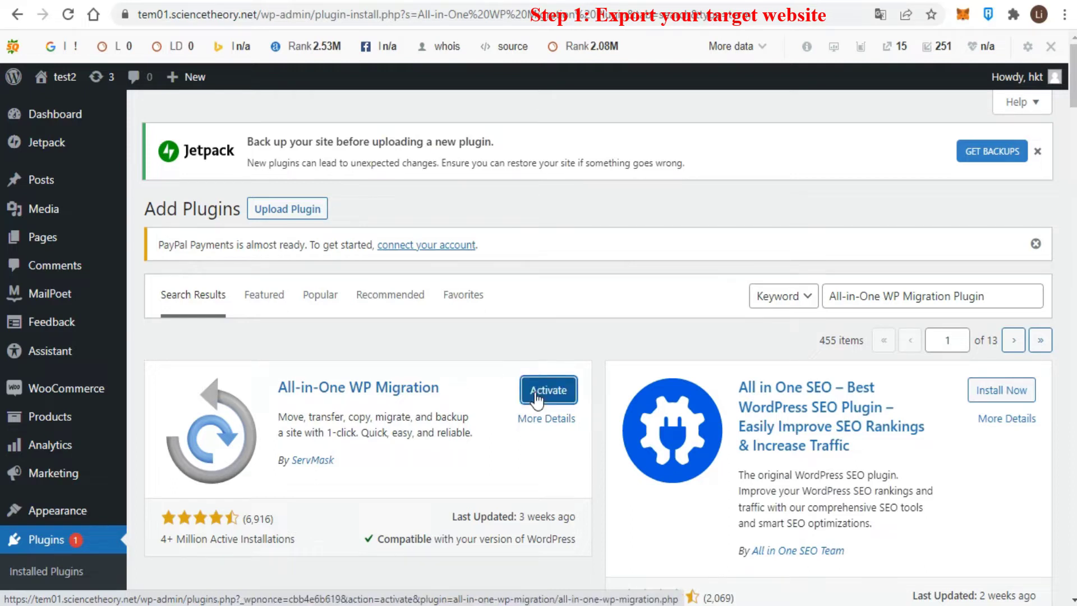
pyautogui.click(534, 393)
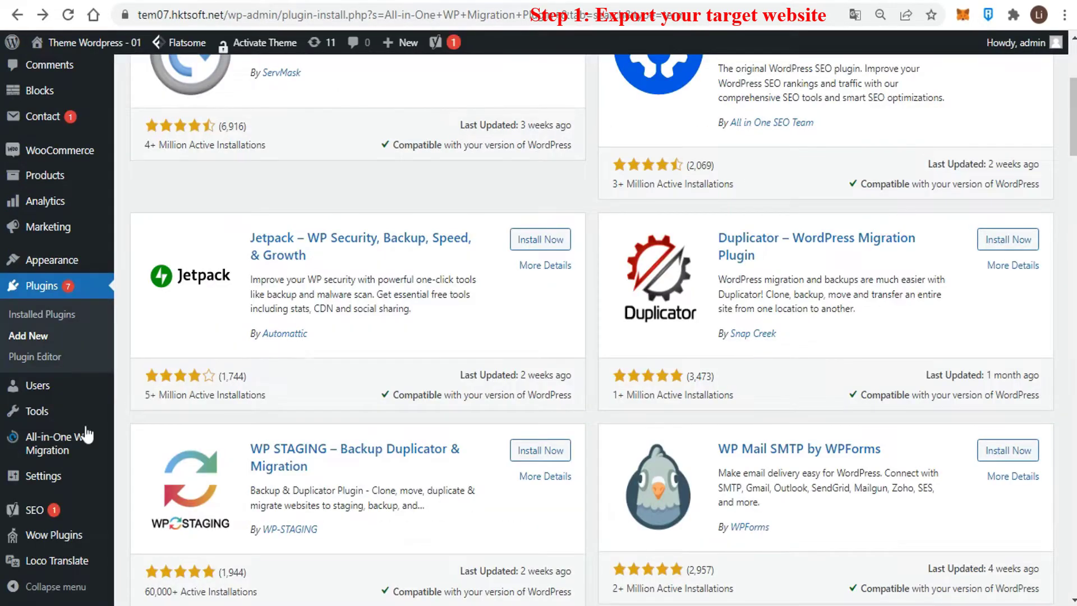
# Go to the All-in-One WP Migration Export Site page on the tem07 site.
pyautogui.moveTo(76, 449)
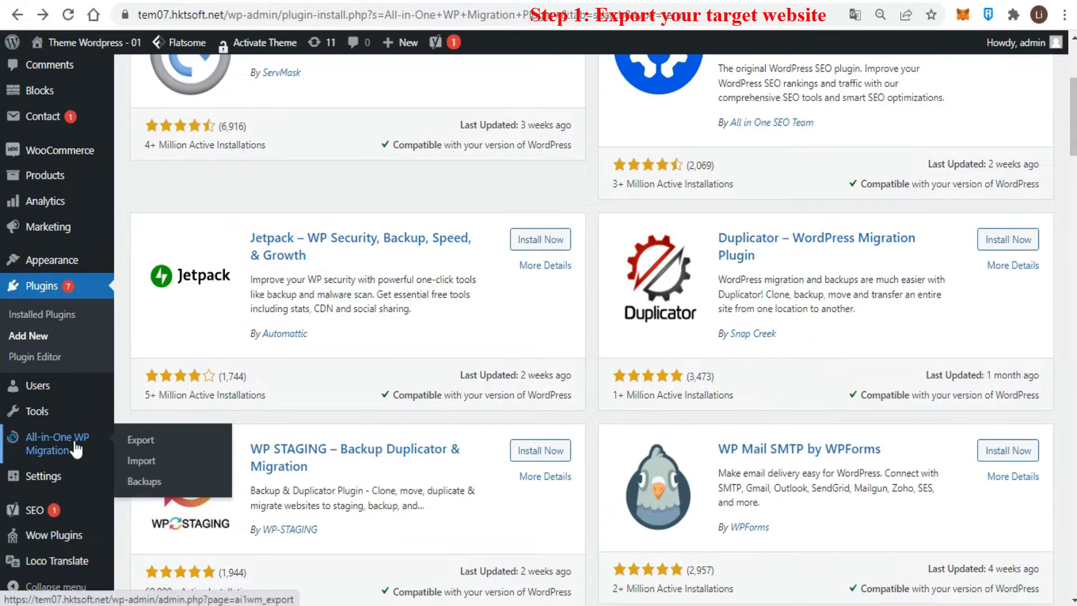
pyautogui.click(147, 440)
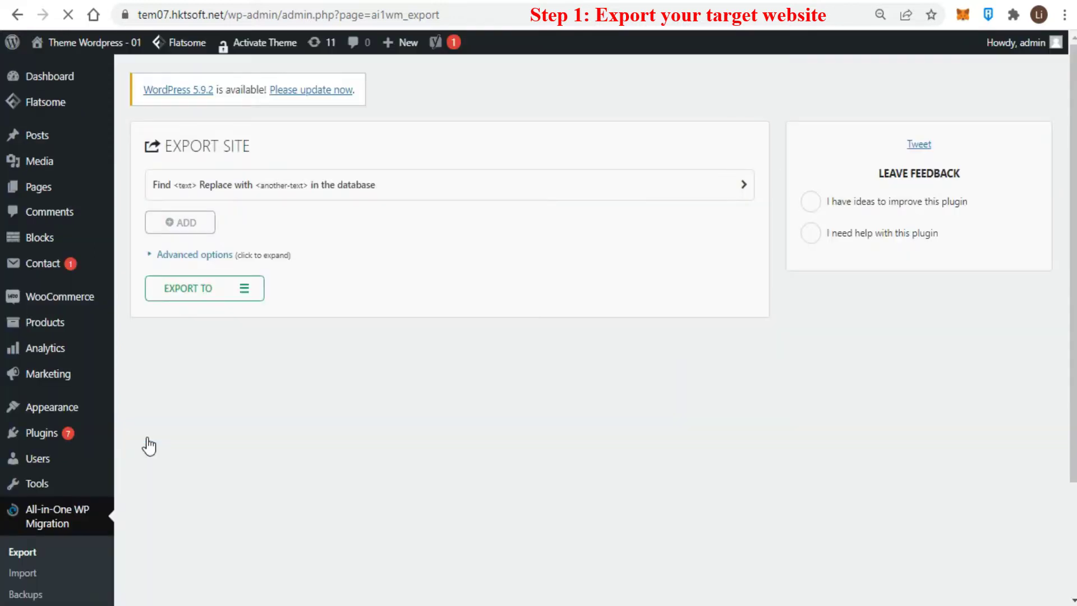
# Export tem07 to a file, download the 184 MB .wpress backup, then view the FTP extension page.
pyautogui.click(245, 299)
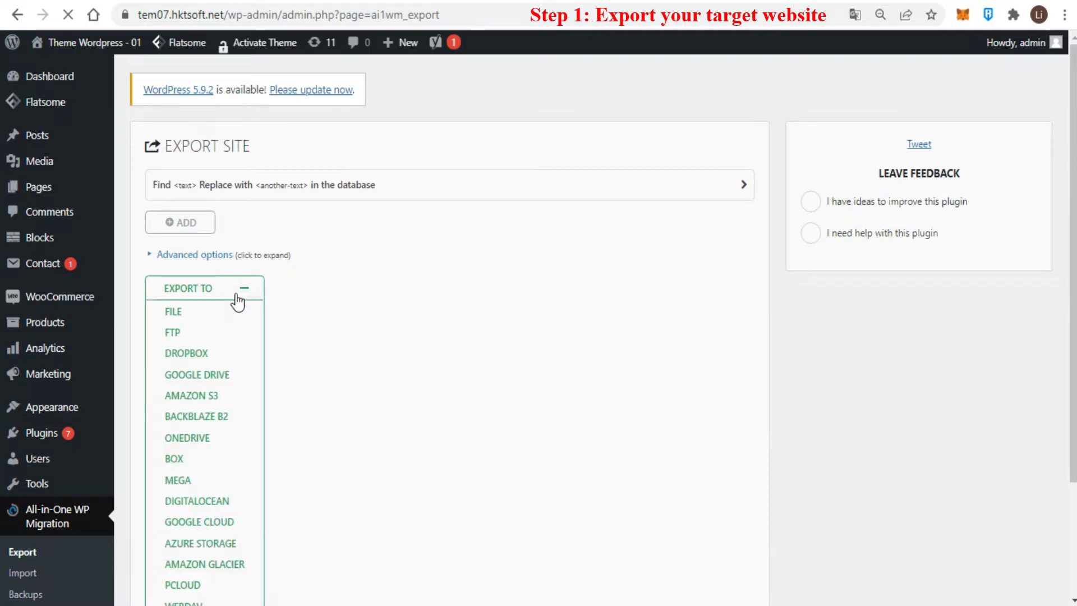
pyautogui.click(202, 312)
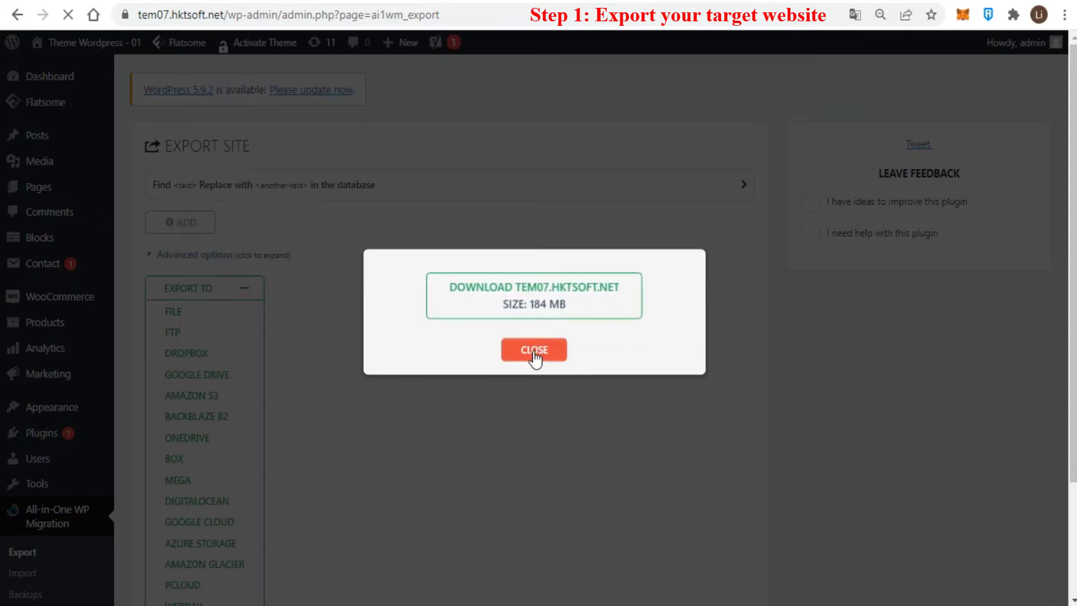
pyautogui.click(538, 293)
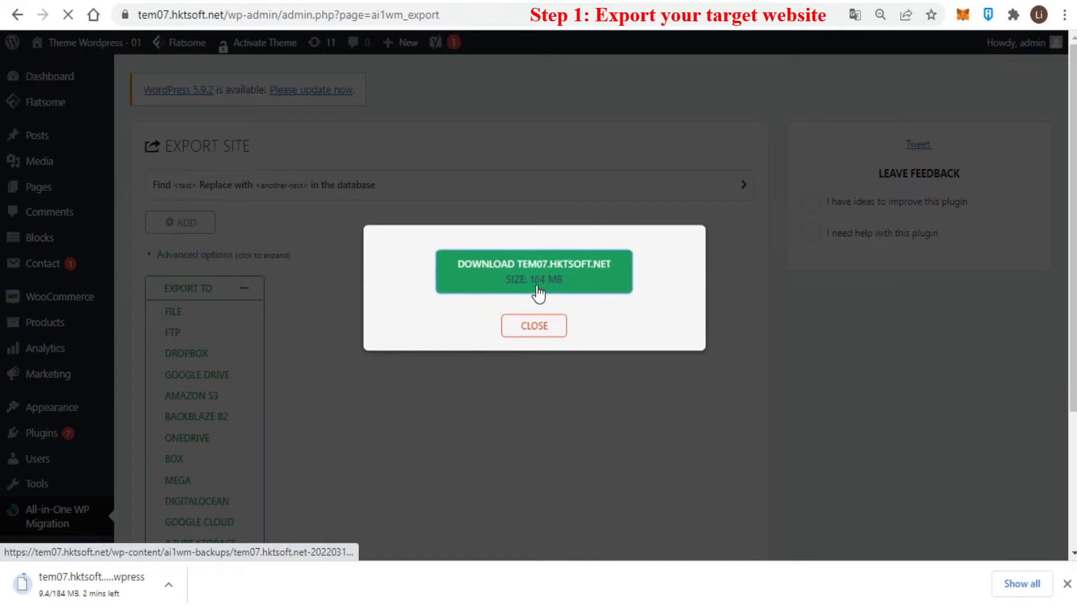
pyautogui.click(533, 327)
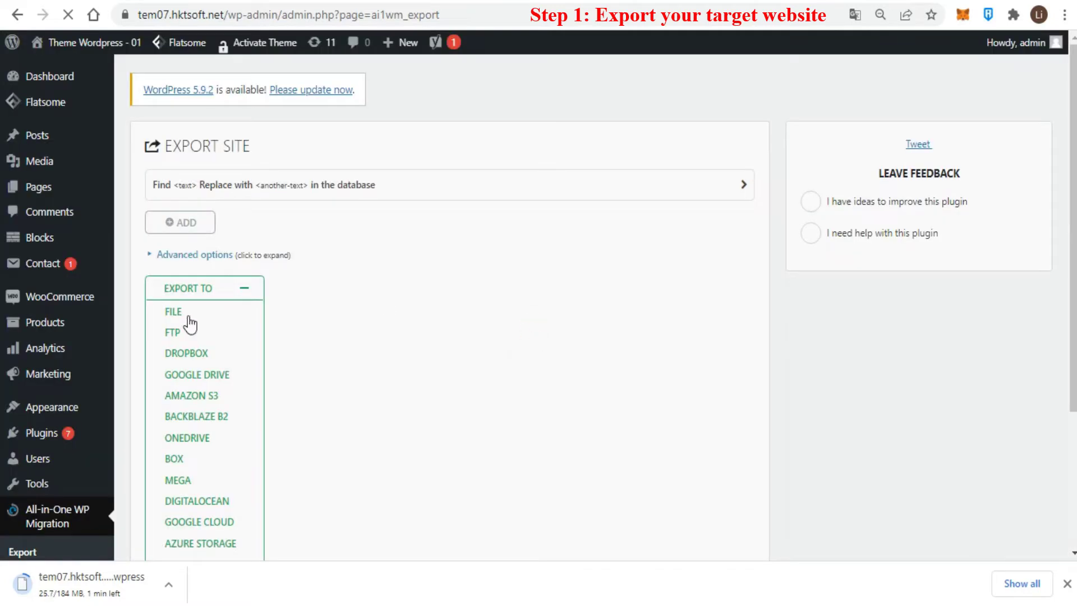
pyautogui.click(171, 337)
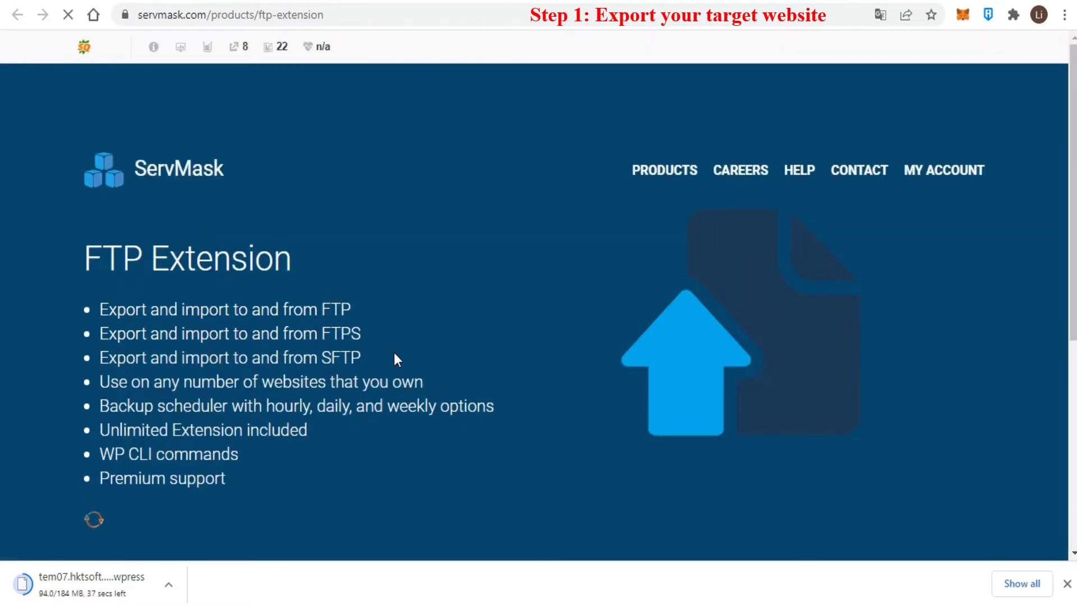
pyautogui.scroll(-2, 394, 352)
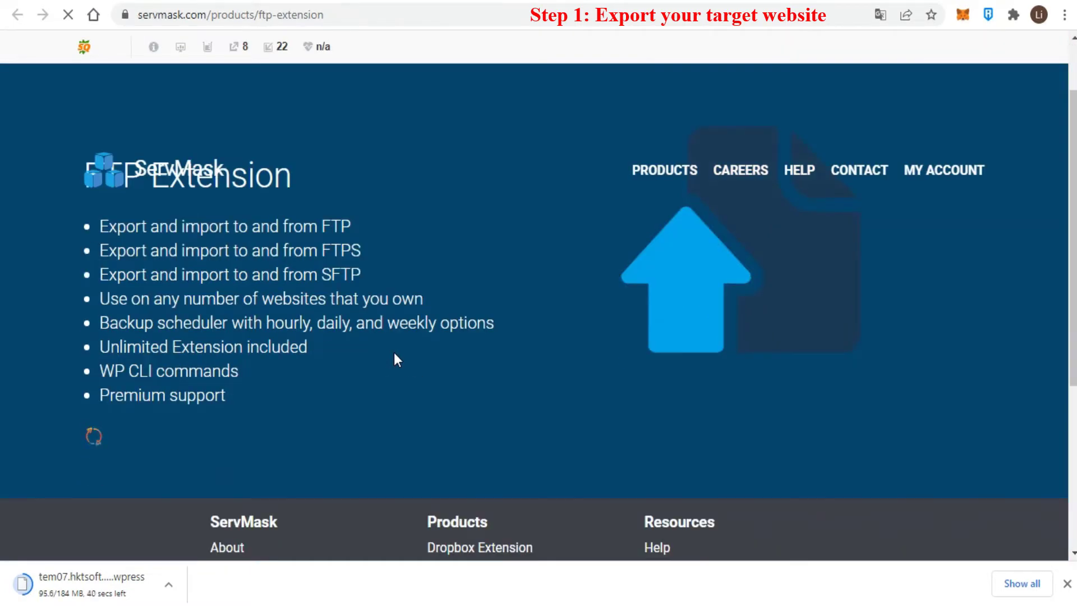
pyautogui.scroll(-2, 394, 359)
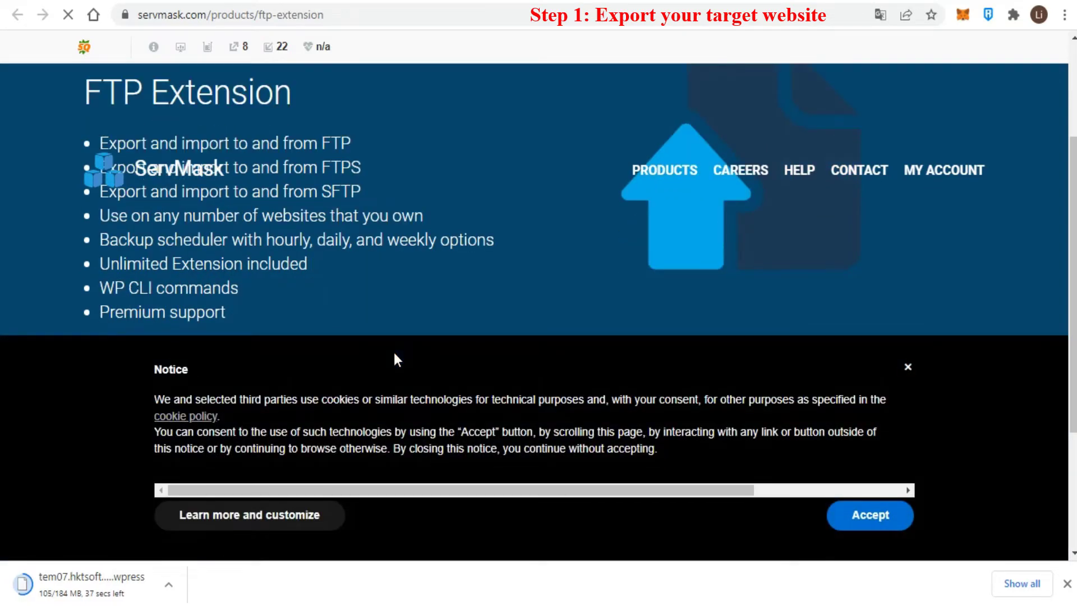
pyautogui.hotkey('ctrl', 'Tab')
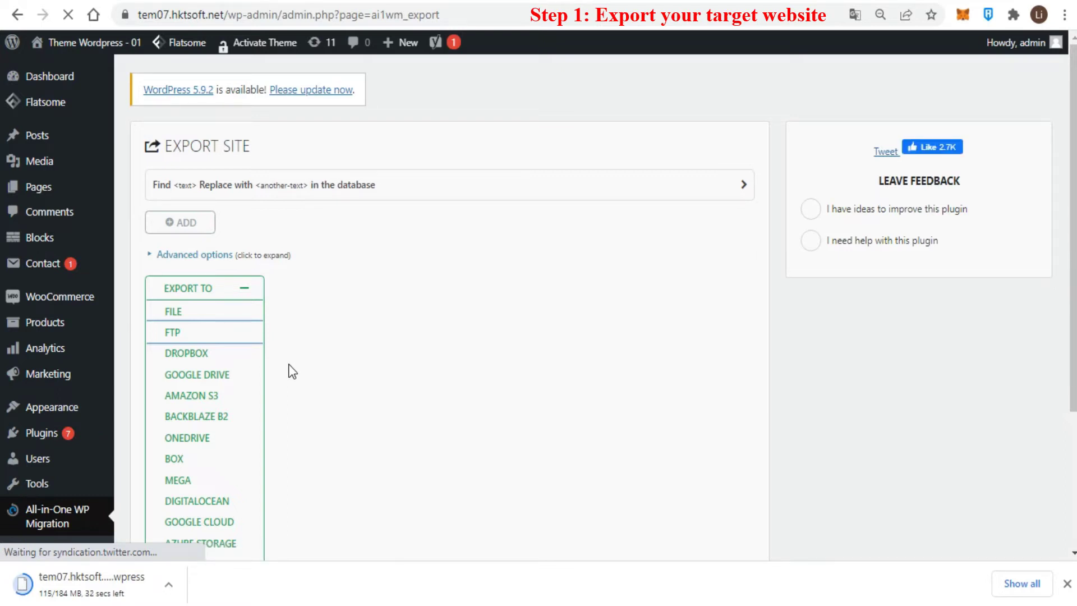
pyautogui.scroll(-3, 291, 370)
pyautogui.scroll(-1, 291, 370)
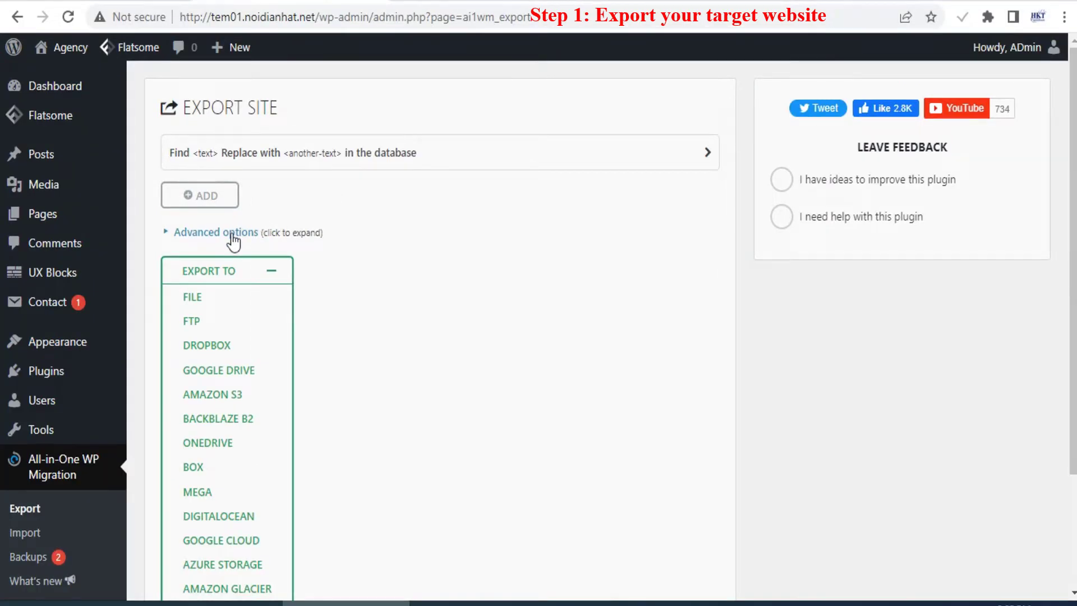
pyautogui.click(231, 237)
pyautogui.click(188, 257)
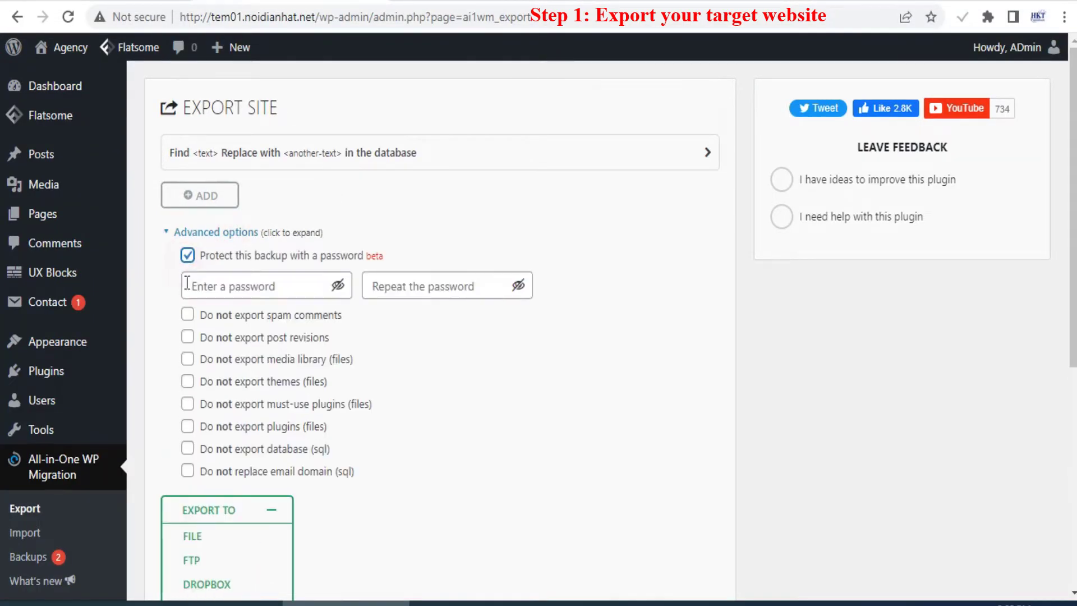
pyautogui.click(188, 314)
pyautogui.click(188, 337)
pyautogui.click(187, 404)
pyautogui.click(187, 338)
pyautogui.click(187, 315)
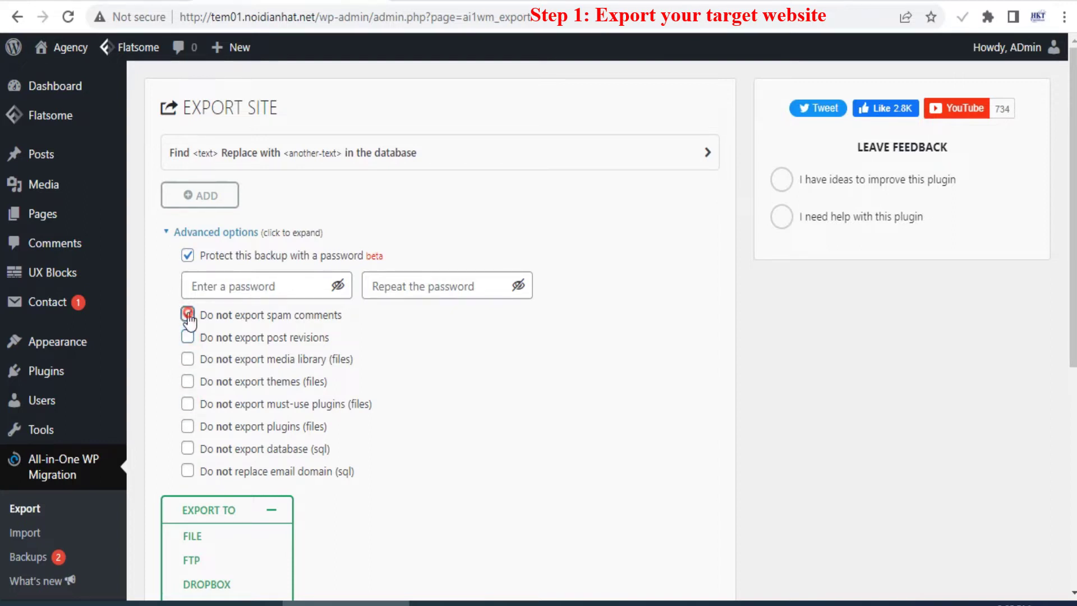
pyautogui.click(188, 255)
pyautogui.click(193, 233)
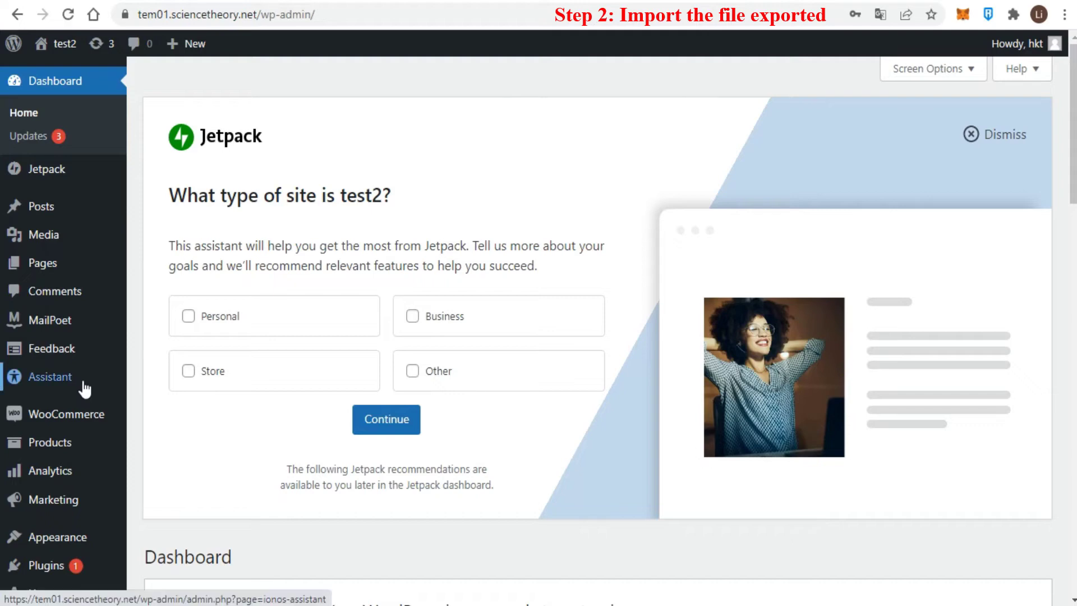
# Find All-in-One WP Migration 7.64 in the plugin directory, then install and activate it on the destination site.
pyautogui.scroll(-2, 84, 386)
pyautogui.scroll(-4, 85, 388)
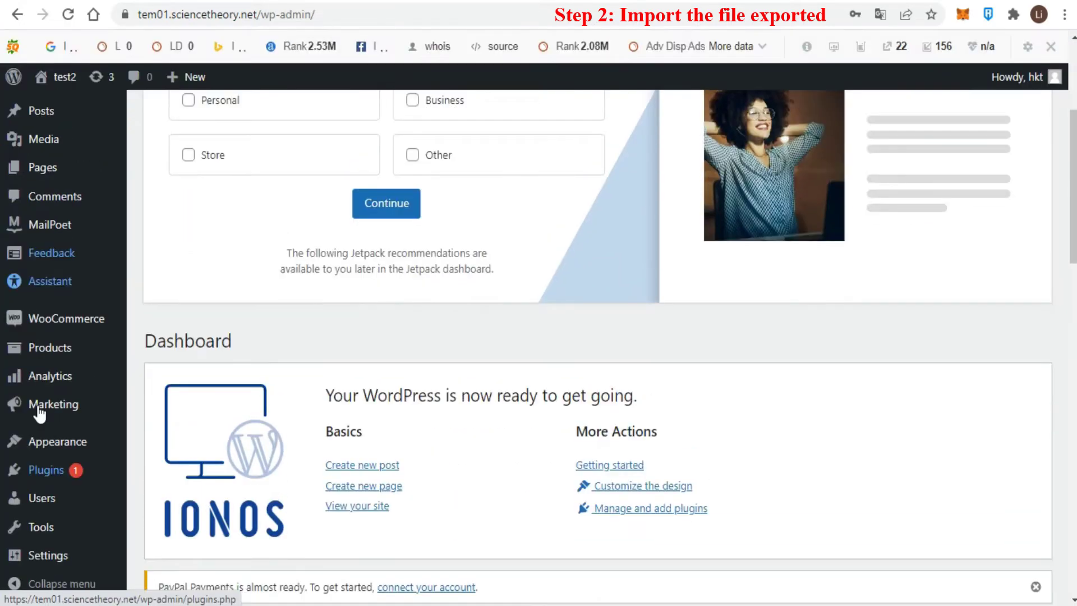
pyautogui.moveTo(40, 482)
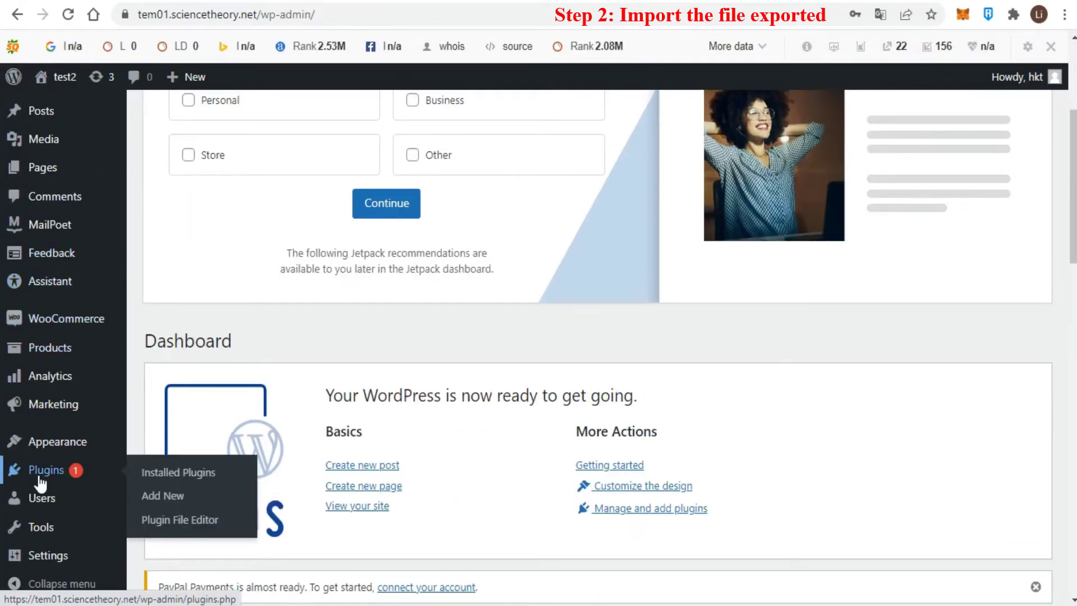
pyautogui.click(160, 498)
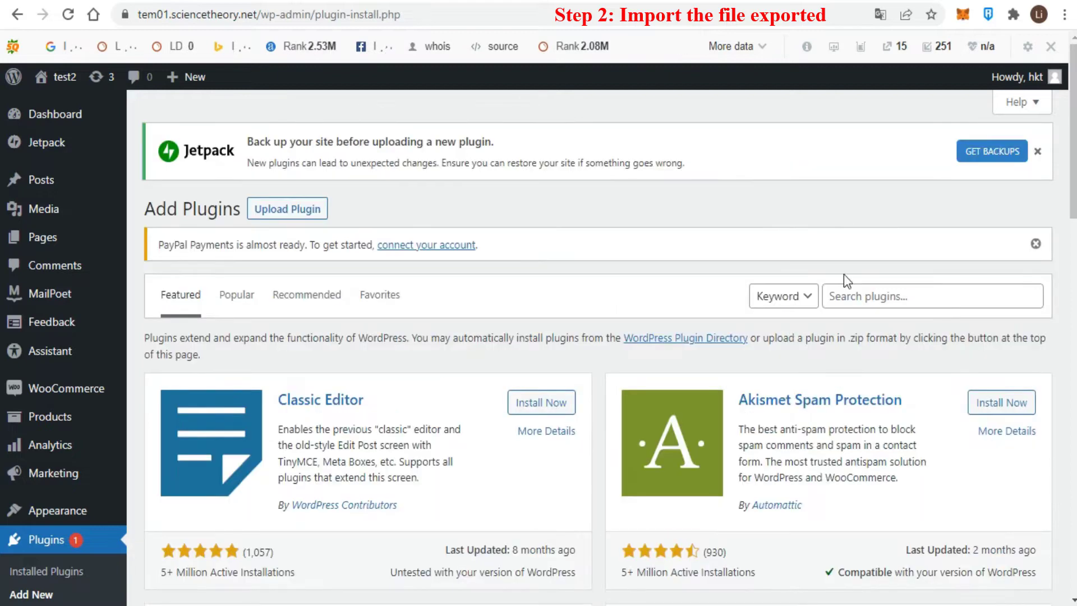
pyautogui.click(837, 295)
pyautogui.write('All-in-One WP Migration Plugin')
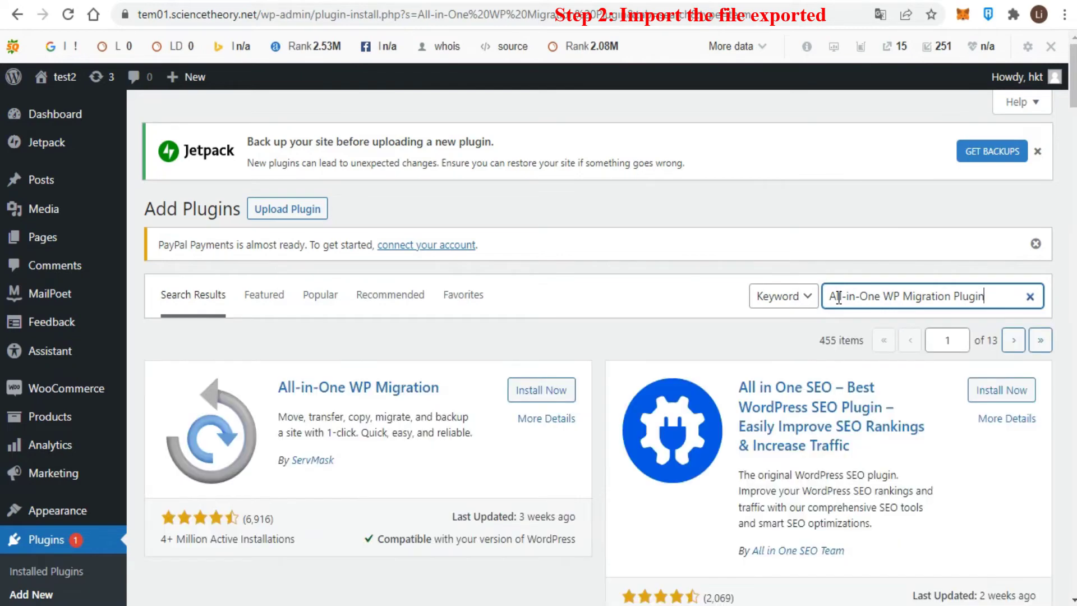
pyautogui.click(536, 394)
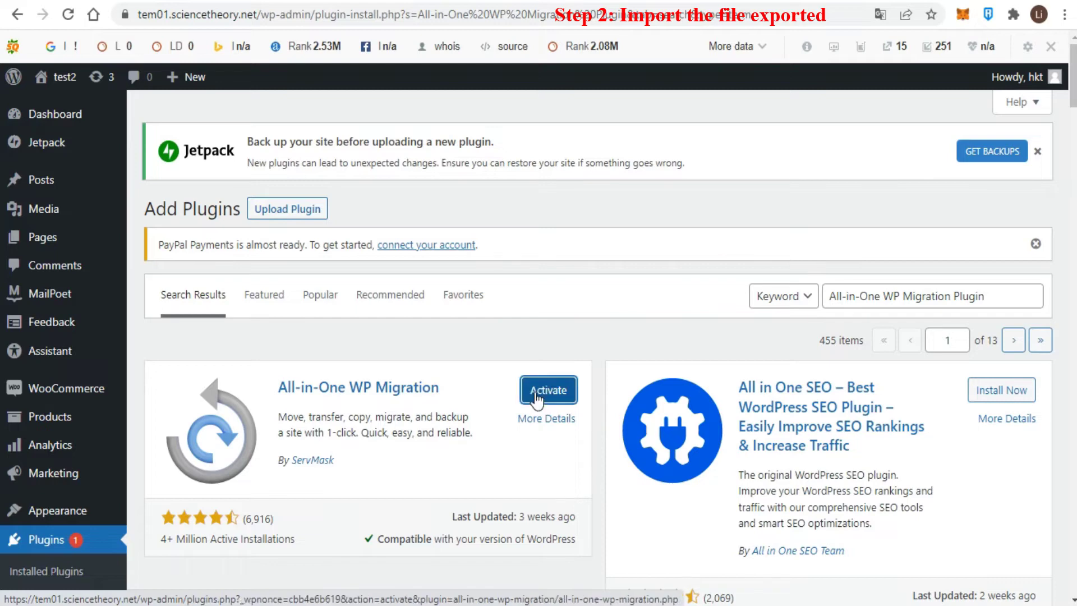
pyautogui.click(535, 392)
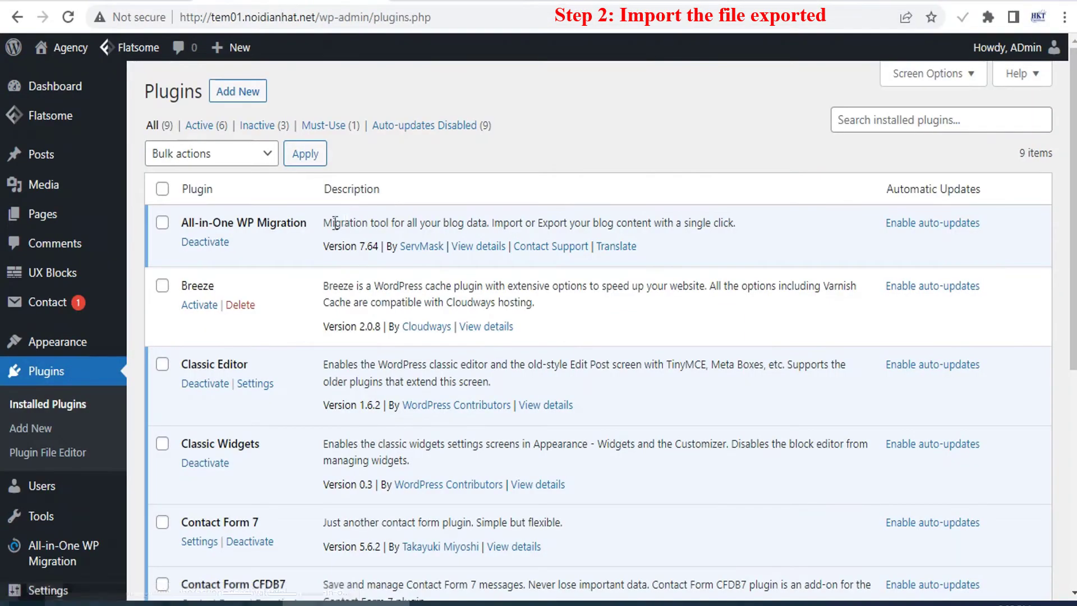
# Go to the migration plugin's Import Site page and highlight its 128 MB maximum upload size.
pyautogui.moveTo(313, 223); pyautogui.dragTo(180, 225)
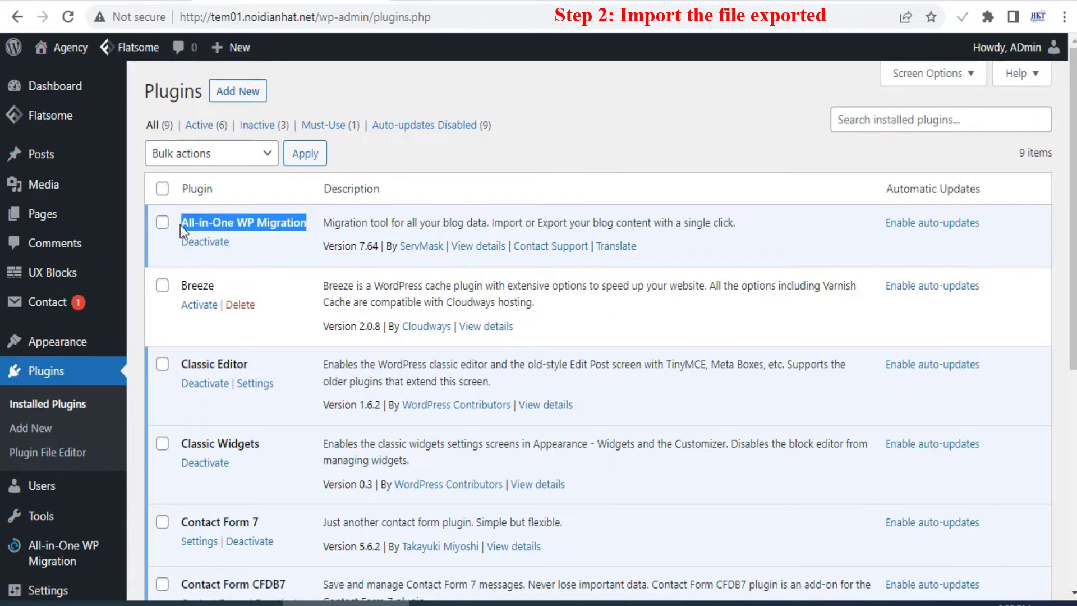
pyautogui.moveTo(46, 494)
pyautogui.moveTo(48, 556)
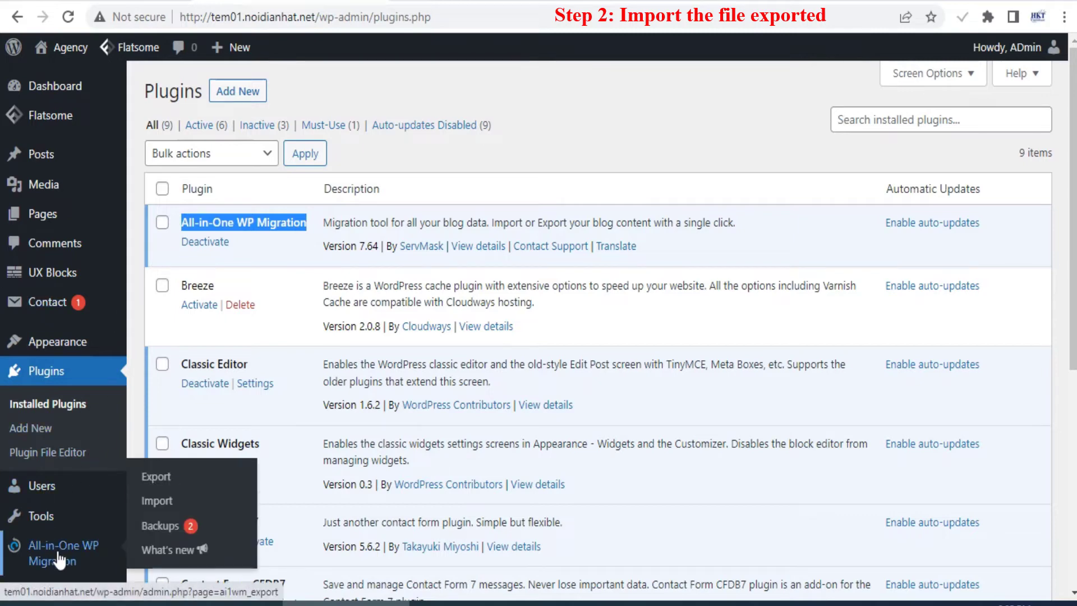
pyautogui.click(164, 502)
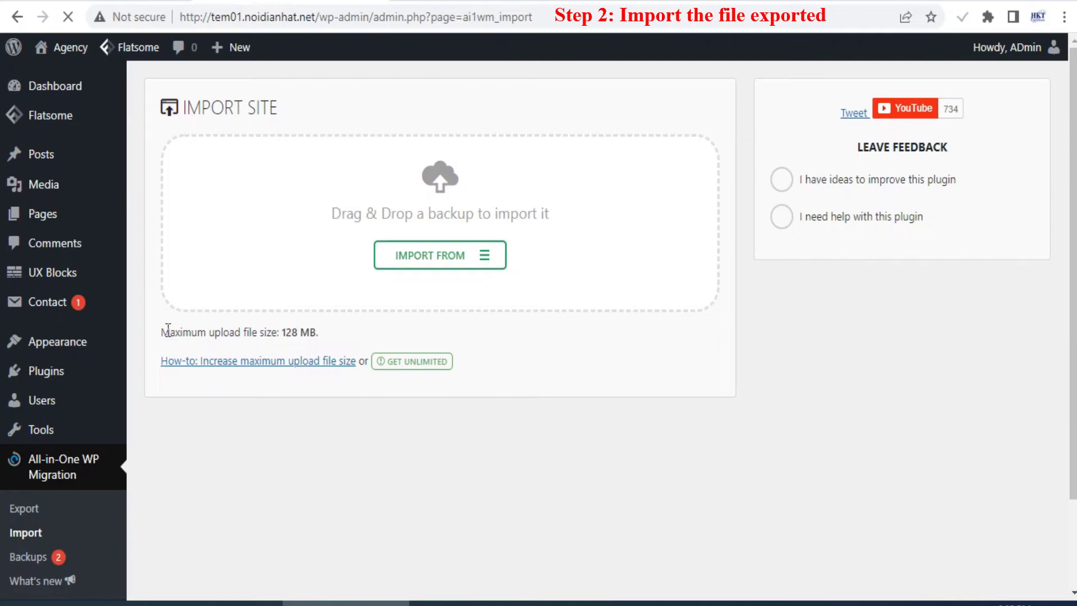
pyautogui.moveTo(167, 331); pyautogui.dragTo(316, 333)
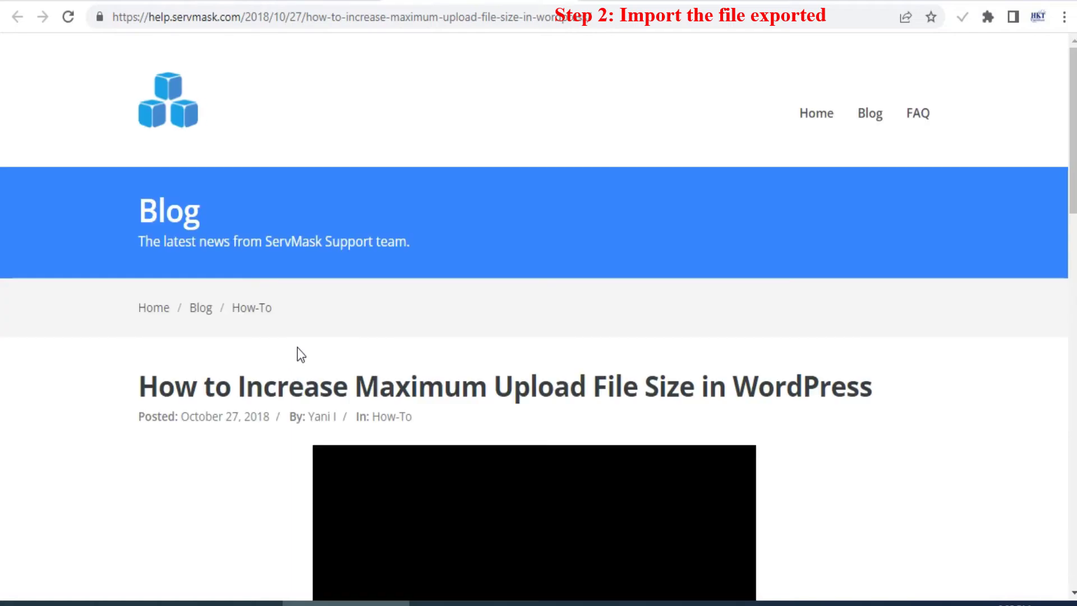
# Read the ServMask upload-limit article, highlighting the .htaccess and wp-config.php fixes.
pyautogui.scroll(-10, 297, 348)
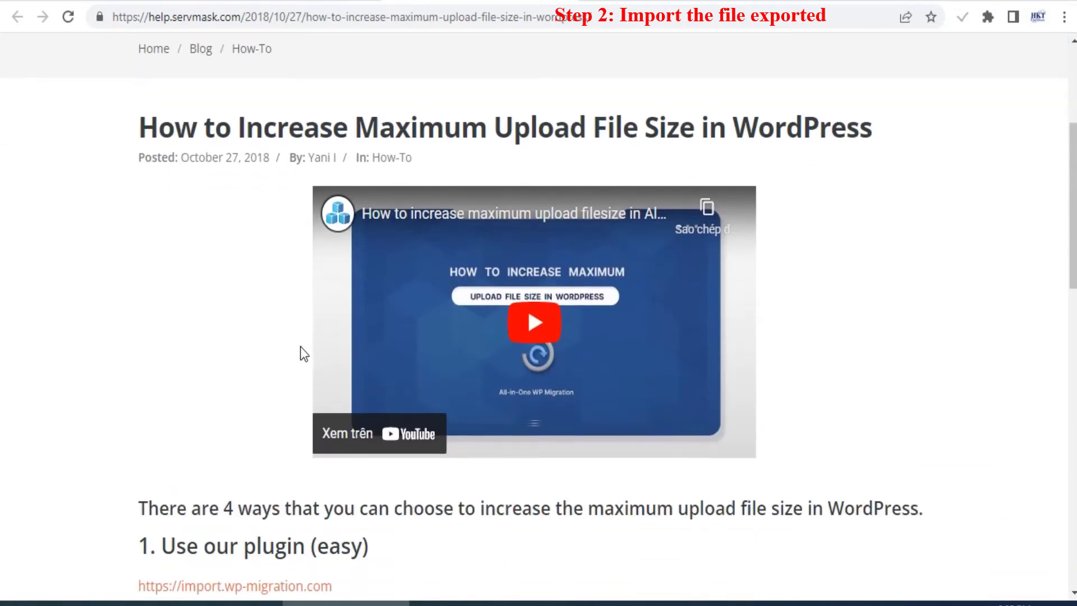
pyautogui.scroll(-5, 304, 346)
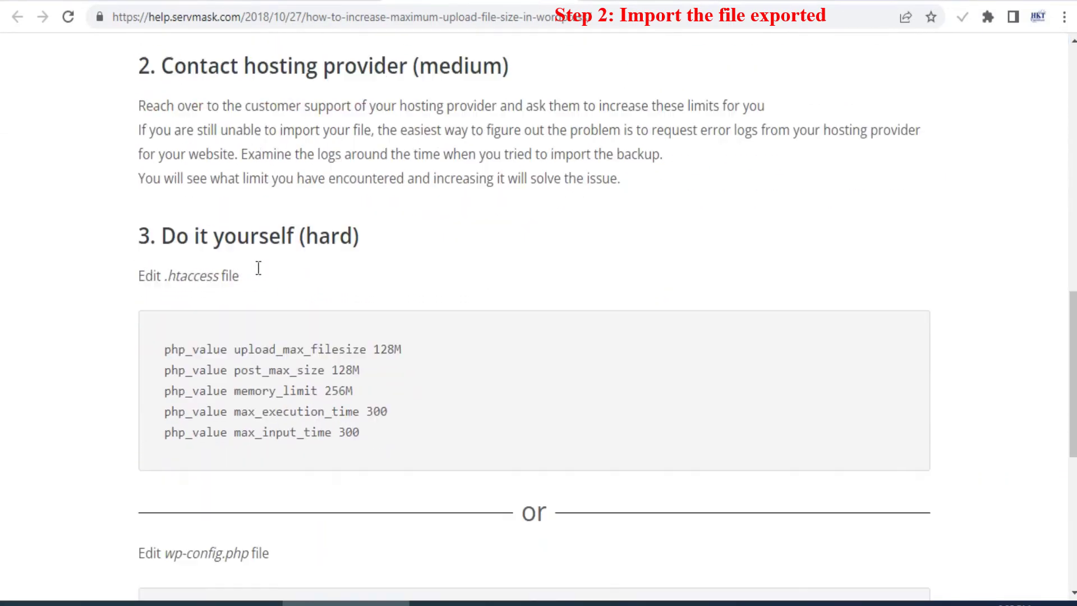
pyautogui.tripleClick(175, 216)
pyautogui.doubleClick(181, 250)
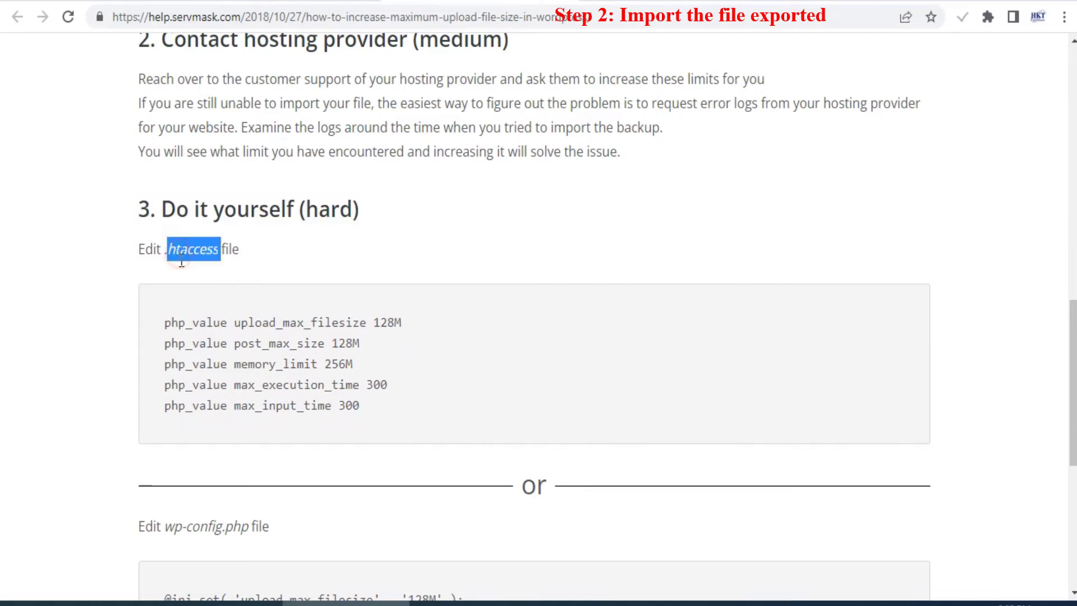
pyautogui.tripleClick(183, 527)
pyautogui.scroll(-7, 180, 530)
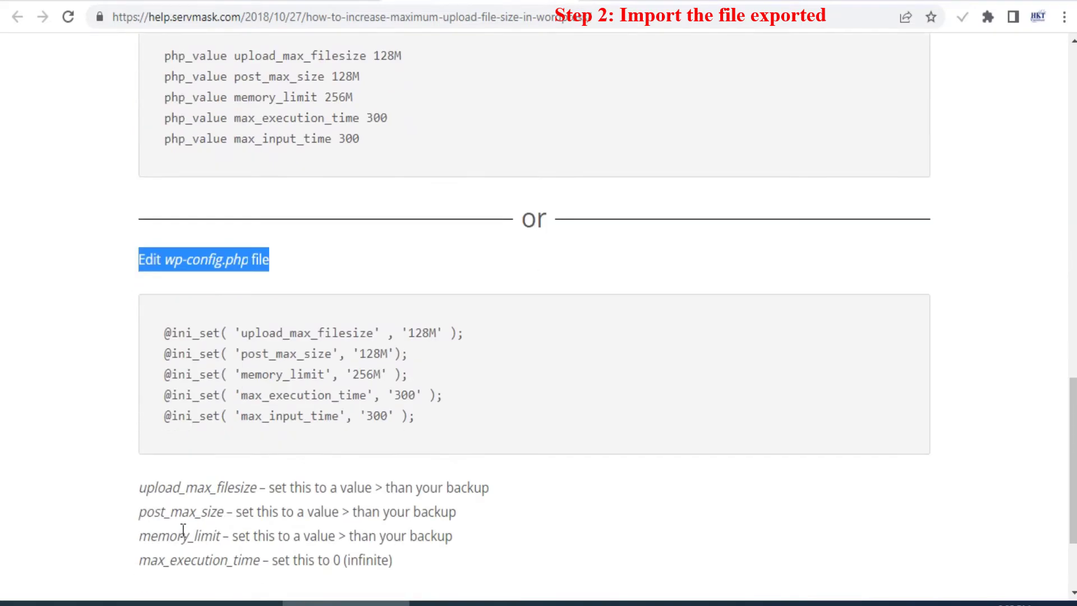
pyautogui.hotkey('ctrl', 'w')
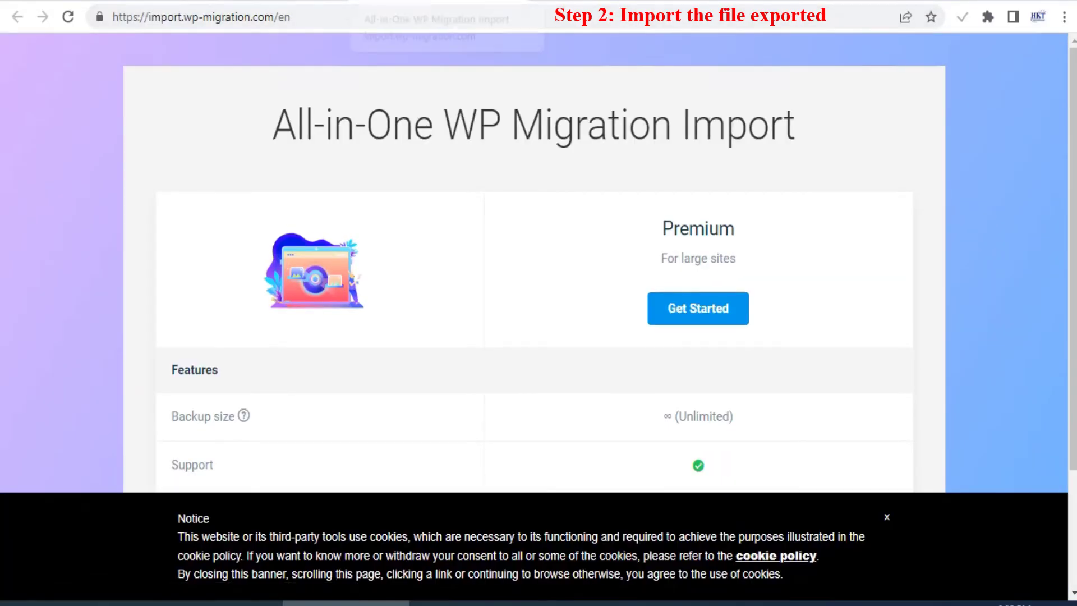
pyautogui.click(446, 1)
# Upload the File Extension zip through Upload Plugin, then install and activate version 1.5.
pyautogui.click(330, 3)
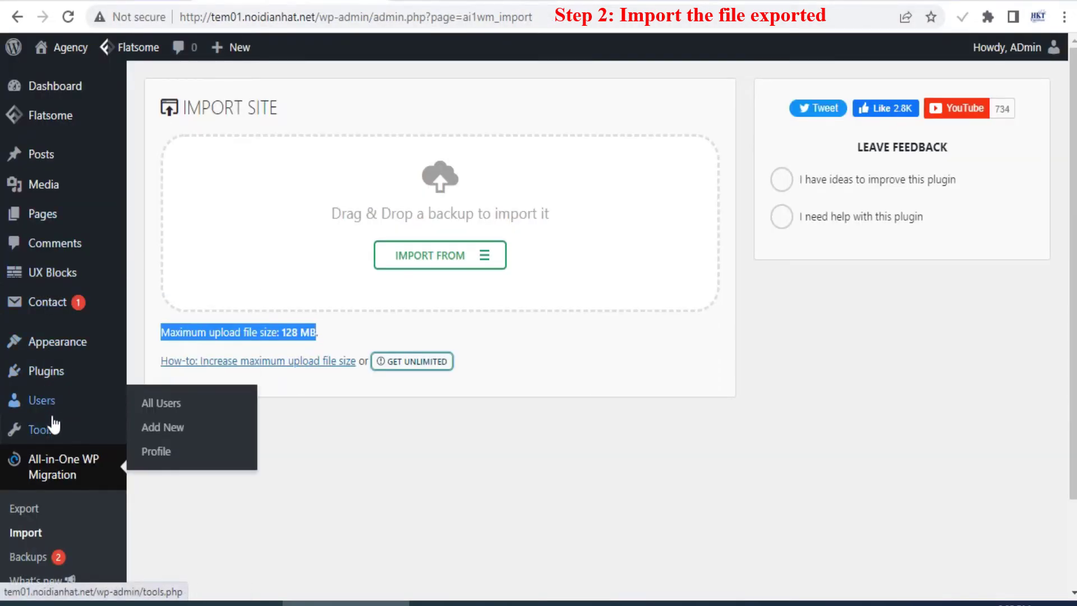
pyautogui.moveTo(50, 383)
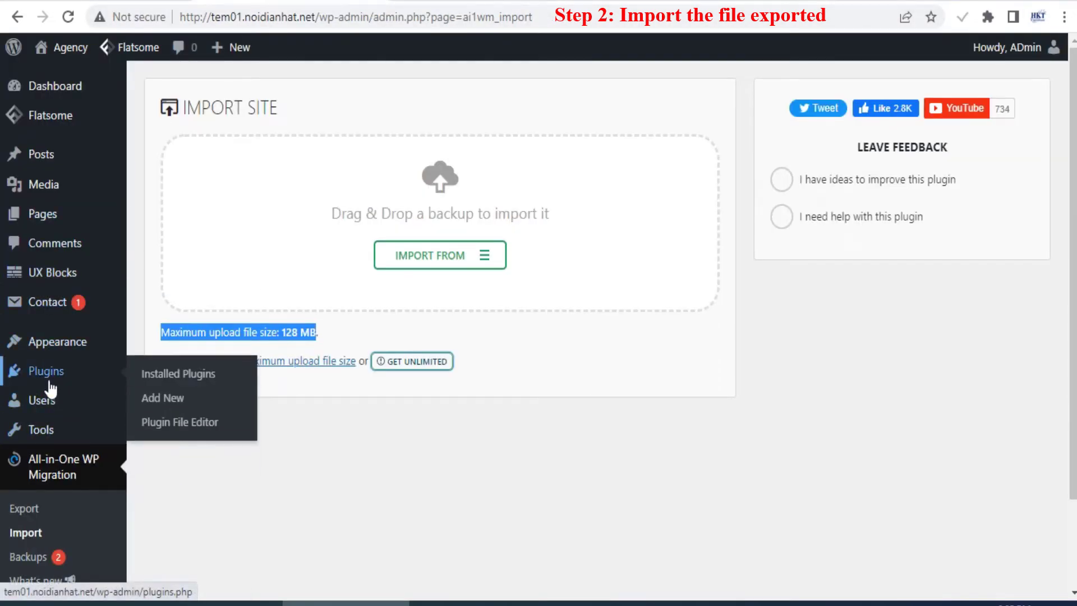
pyautogui.click(165, 376)
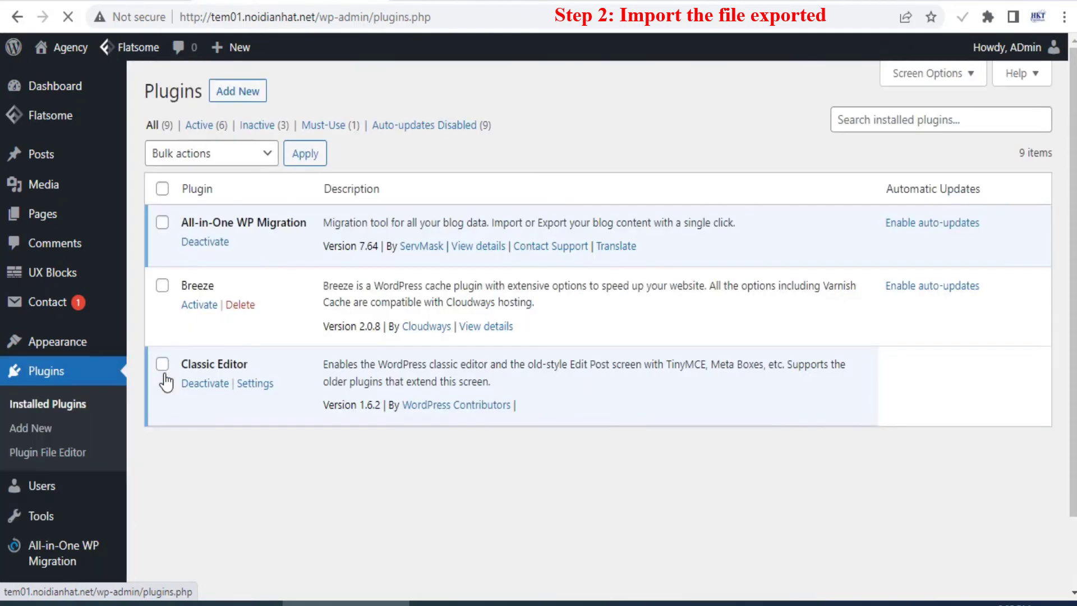
pyautogui.click(234, 97)
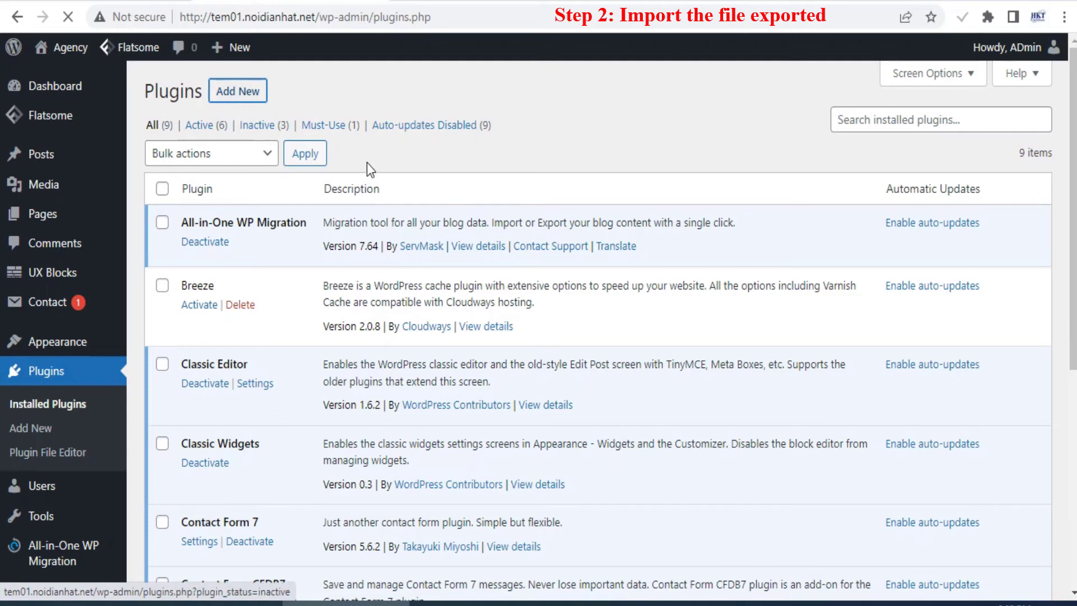
pyautogui.click(314, 91)
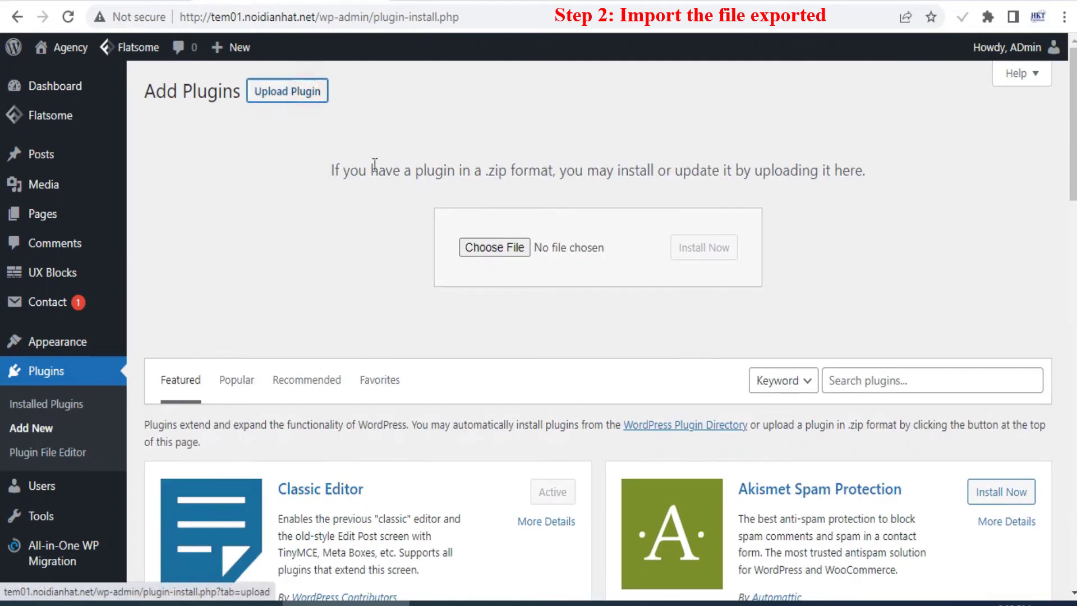
pyautogui.click(507, 260)
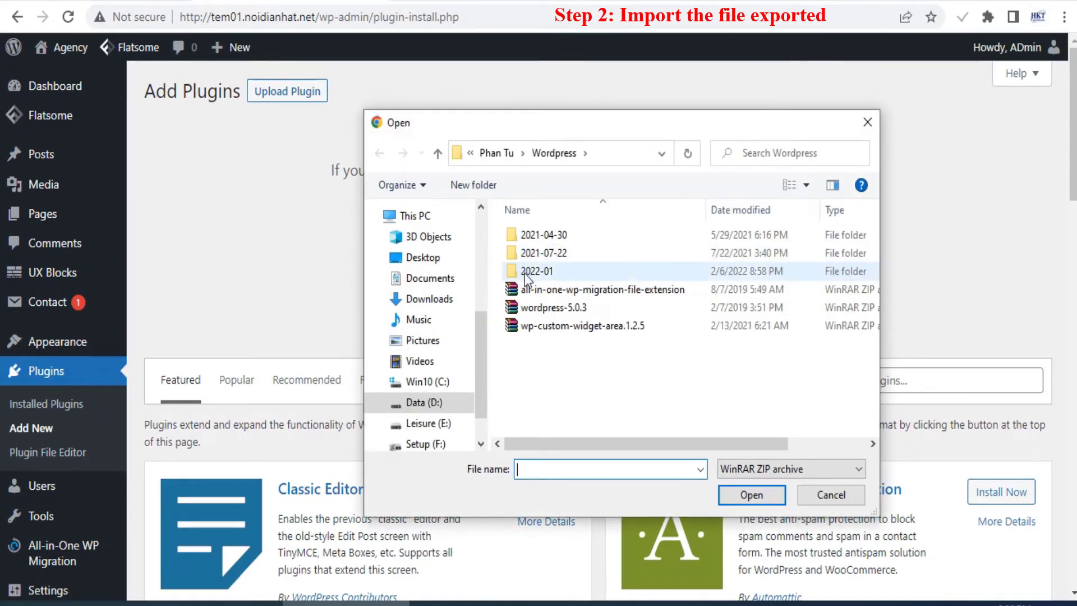
pyautogui.click(536, 291)
pyautogui.doubleClick(536, 290)
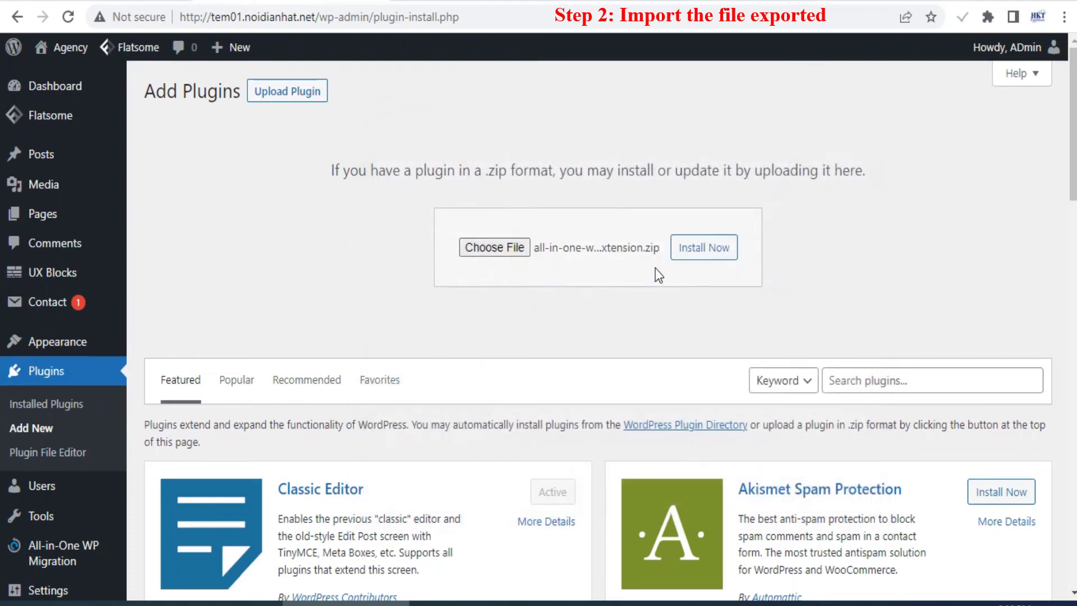
pyautogui.click(705, 254)
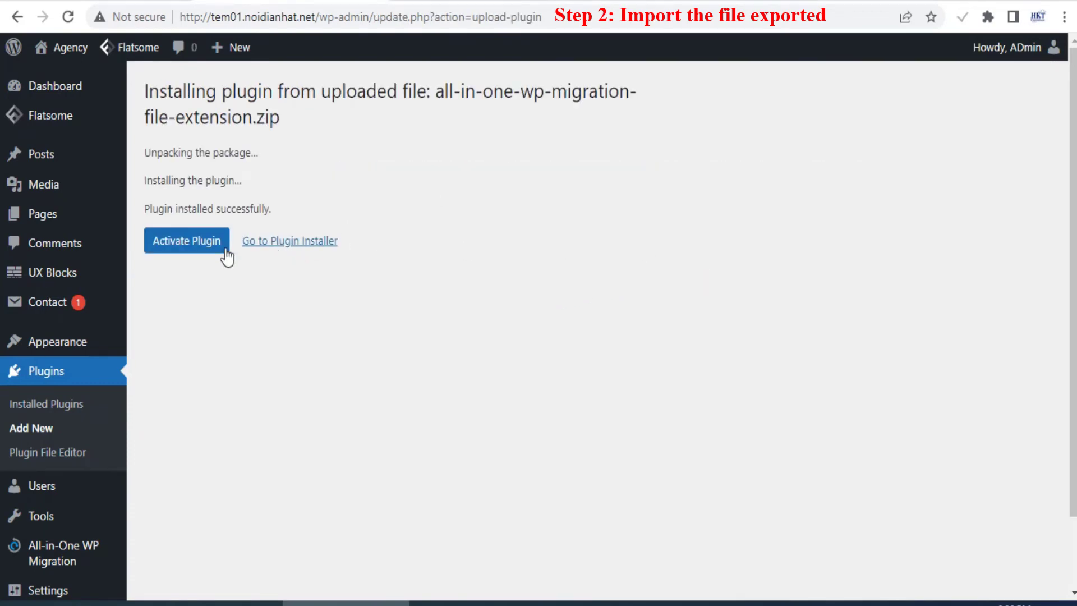
pyautogui.click(212, 242)
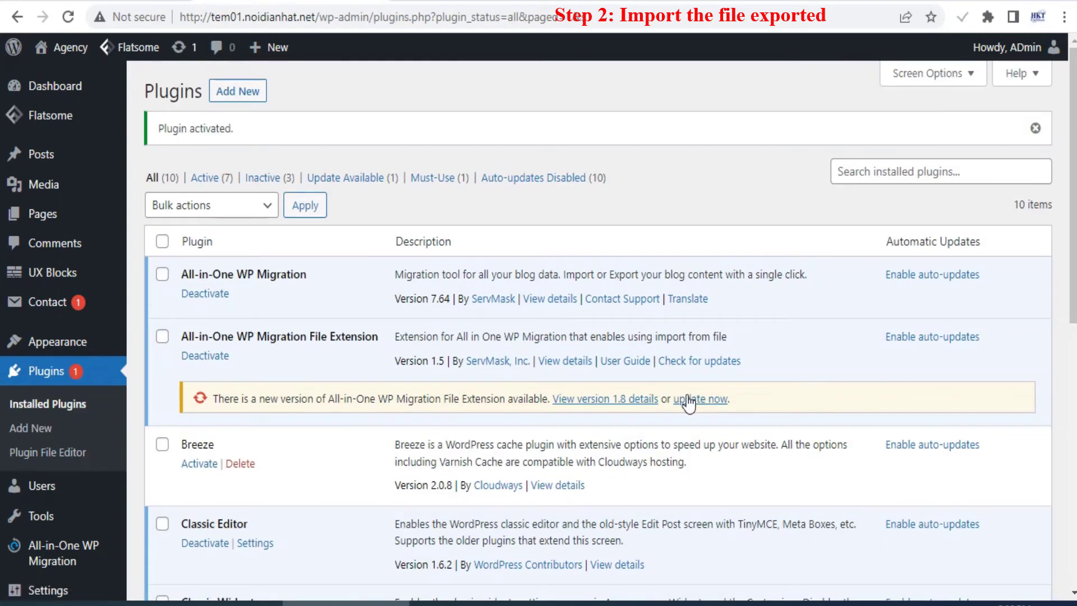
# Update the File Extension to 1.8, then check the 512 MB upload limit on the Import Site page.
pyautogui.click(695, 400)
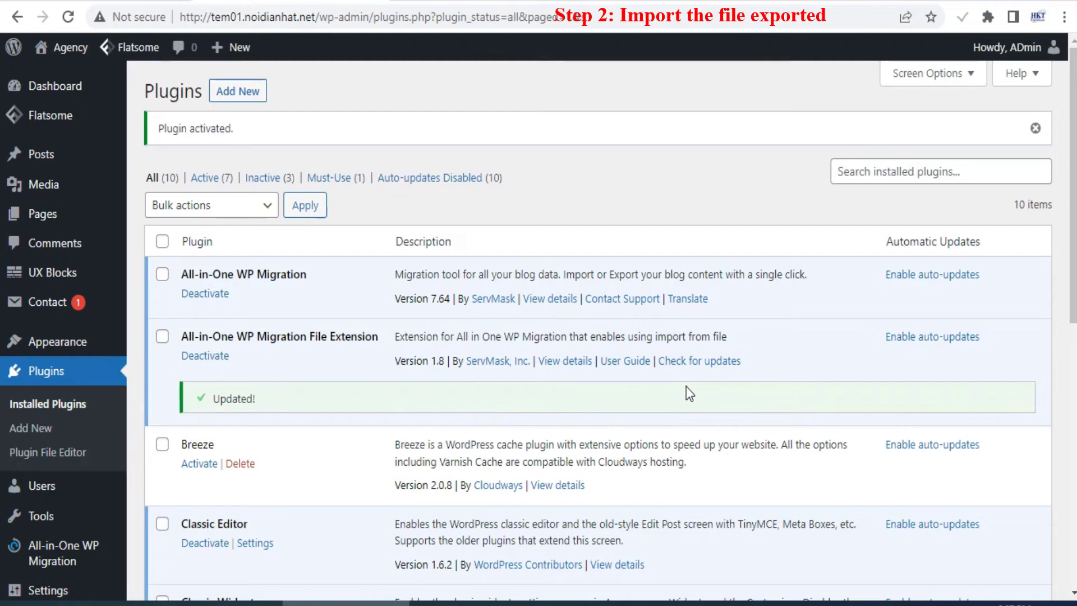
pyautogui.click(686, 362)
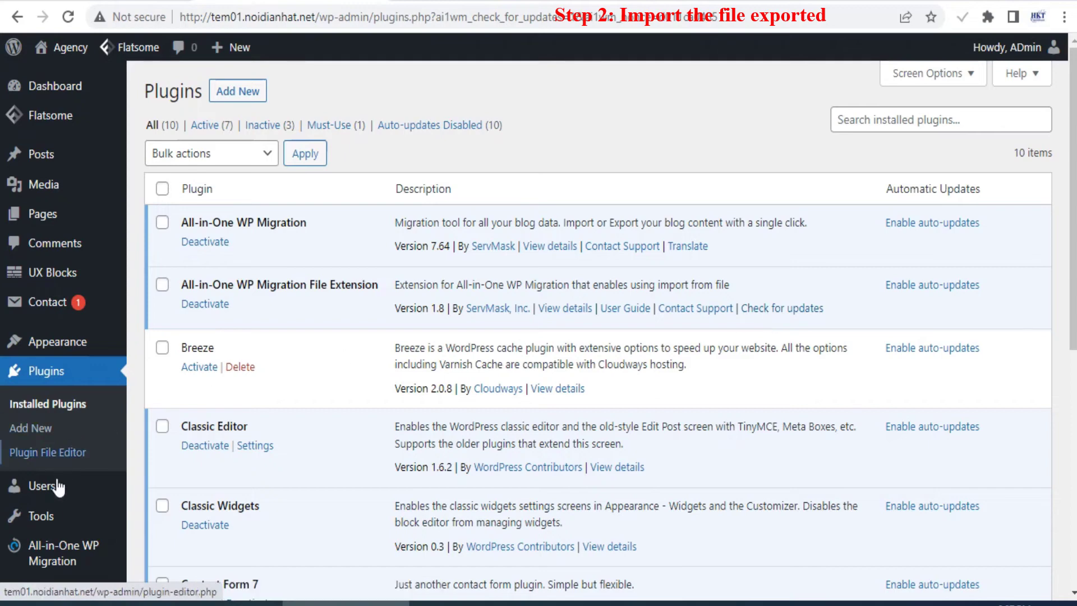
pyautogui.moveTo(42, 558)
pyautogui.click(150, 500)
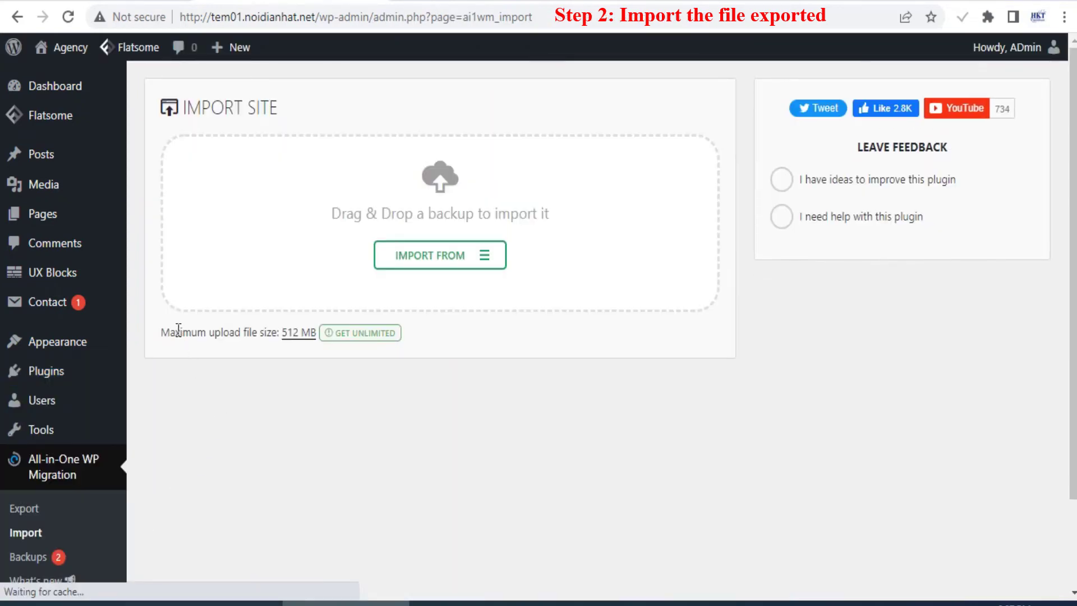
pyautogui.tripleClick(177, 332)
pyautogui.click(244, 332)
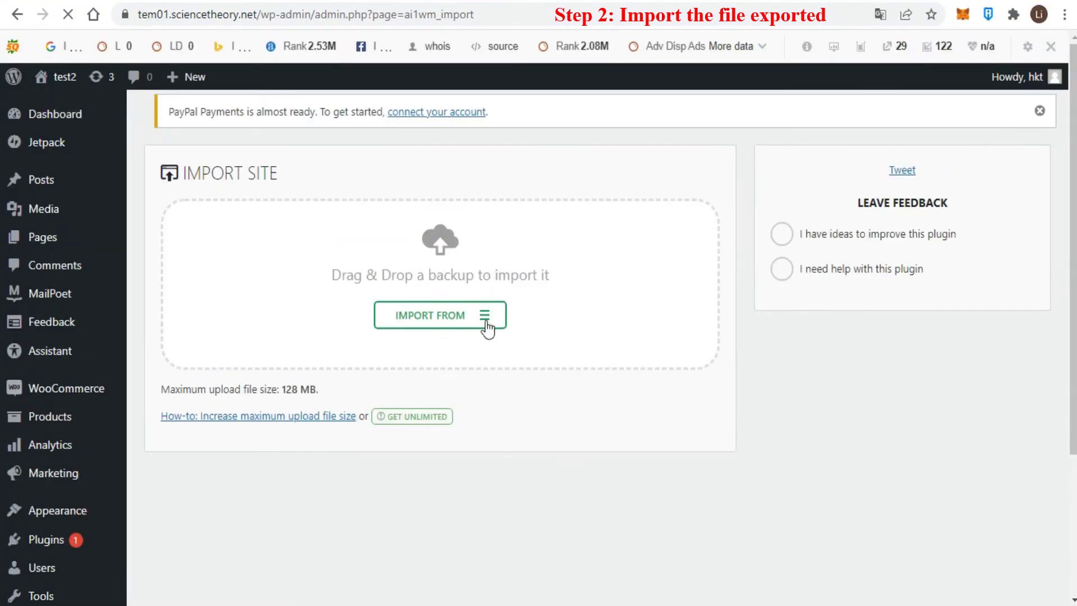
# Import from File, choosing the 18/03/2022 4:00 PM .wpress backup in Downloads.
pyautogui.click(484, 319)
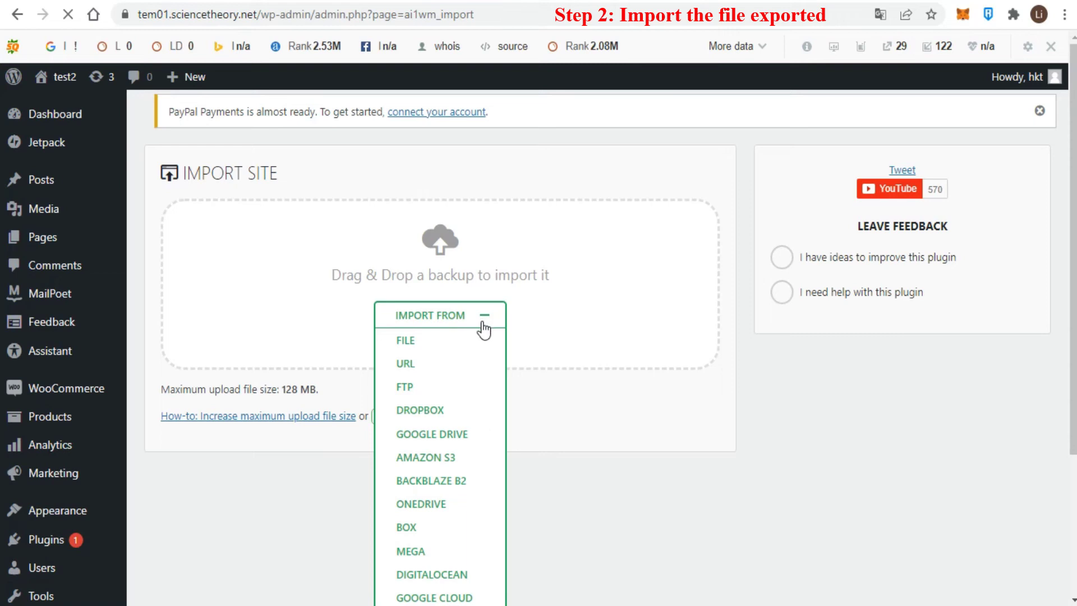
pyautogui.click(413, 341)
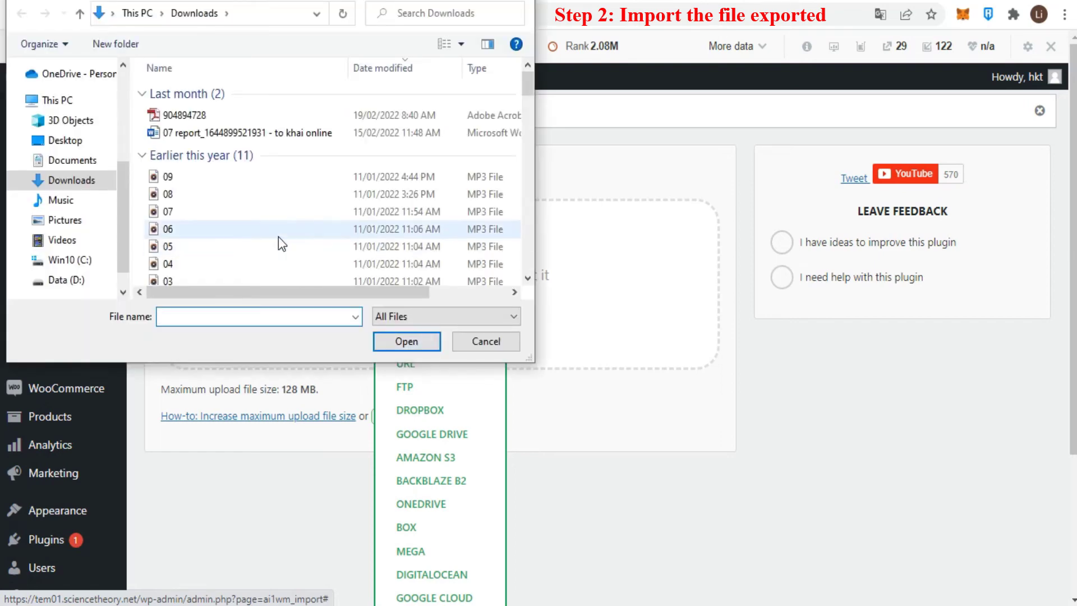
pyautogui.click(248, 135)
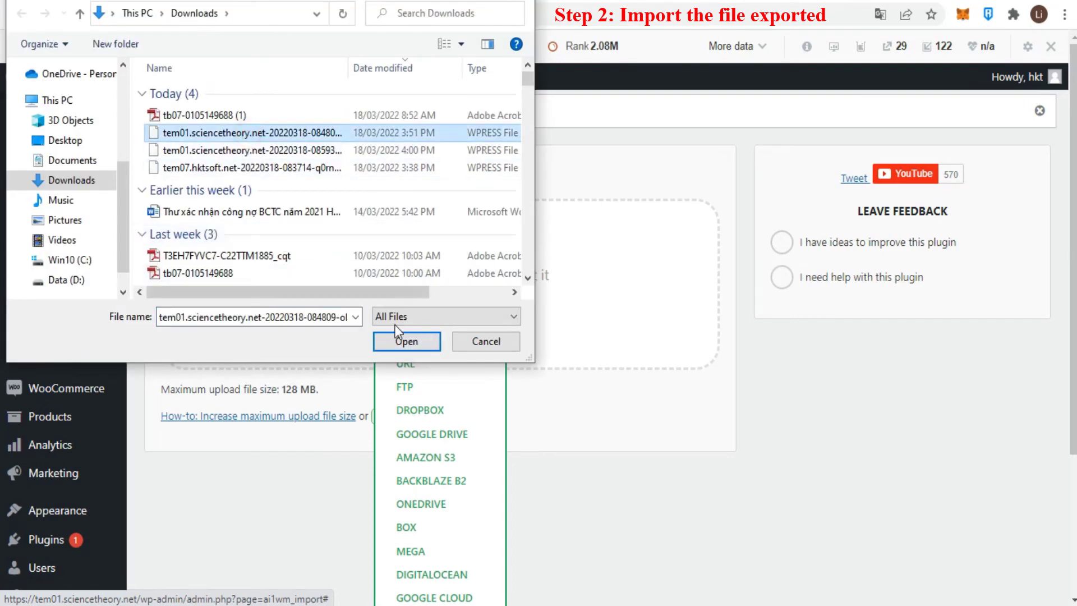
pyautogui.click(276, 151)
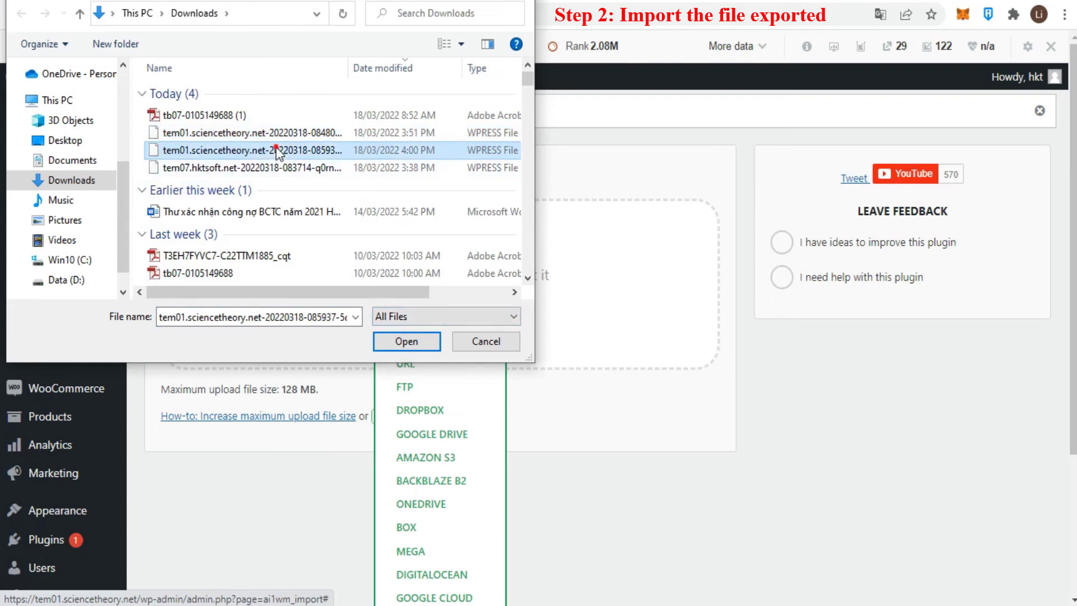
pyautogui.click(403, 340)
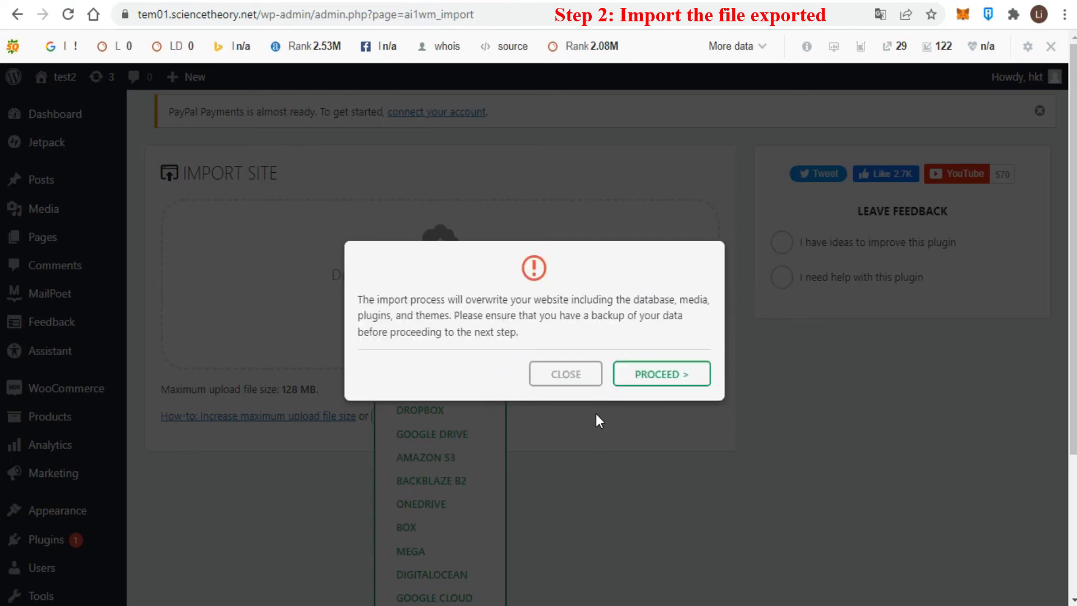
# Confirm overwriting test2 with PROCEED, then close the success message with FINISH.
pyautogui.click(651, 377)
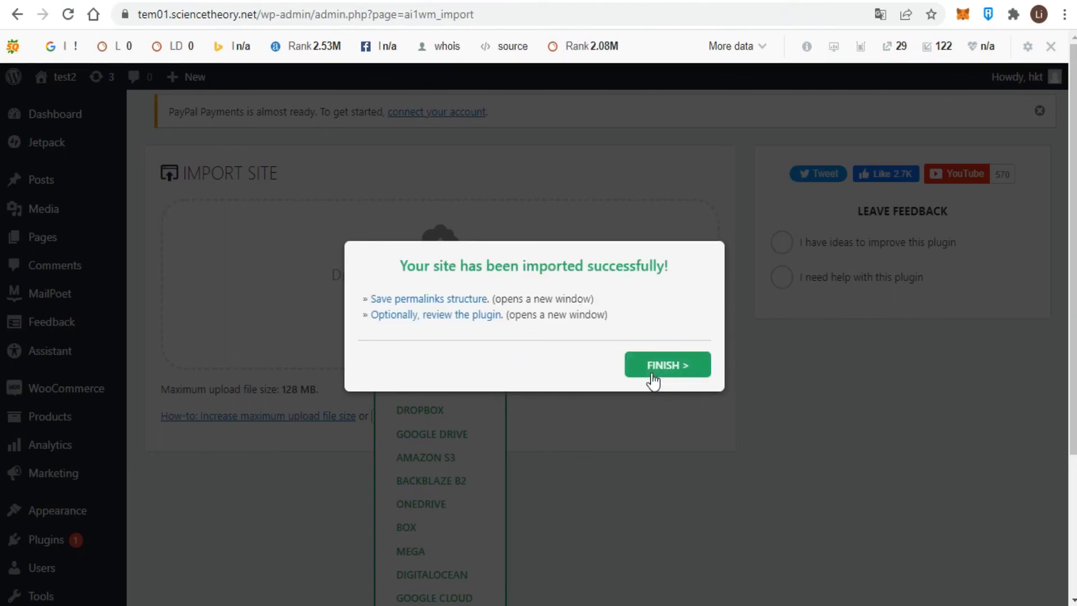
pyautogui.click(654, 378)
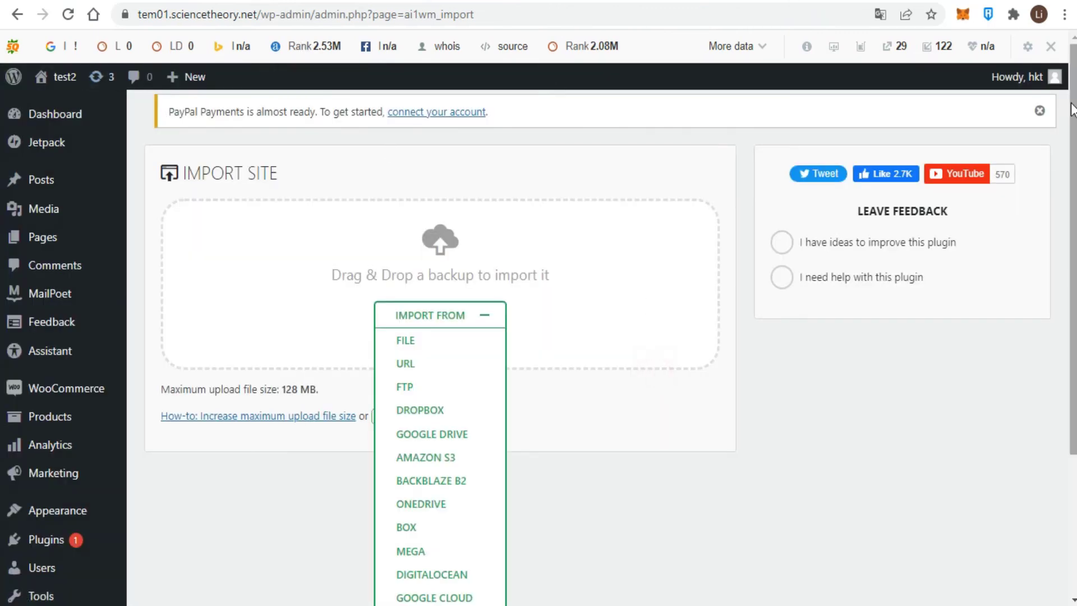
# Log out of the imported site and enter the admin username and password on the login form.
pyautogui.moveTo(1054, 85)
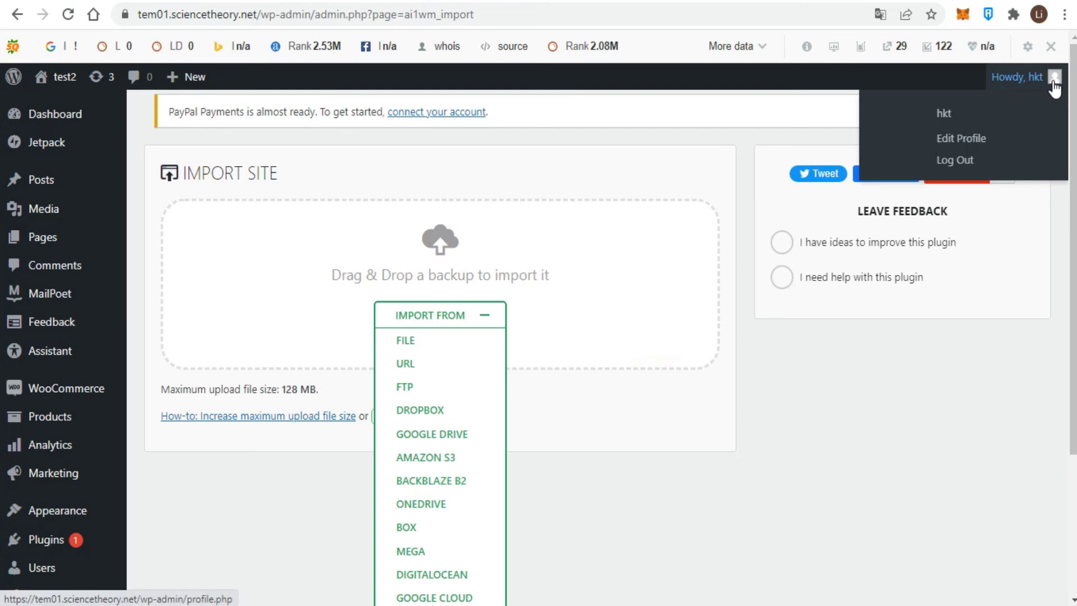
pyautogui.click(948, 161)
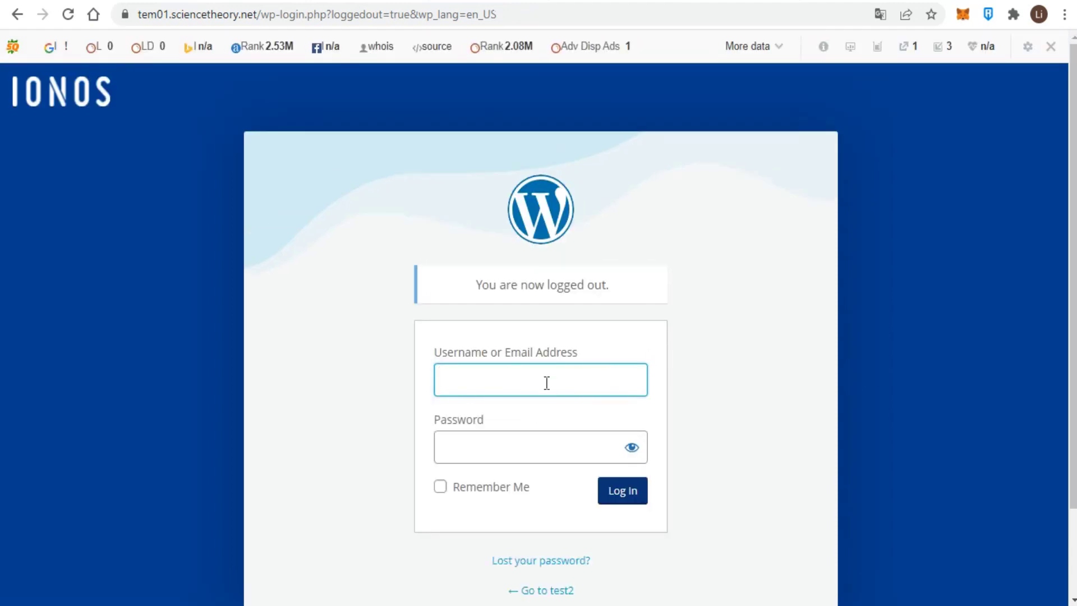
pyautogui.write('hkt')
pyautogui.press('Tab')
pyautogui.write('••')
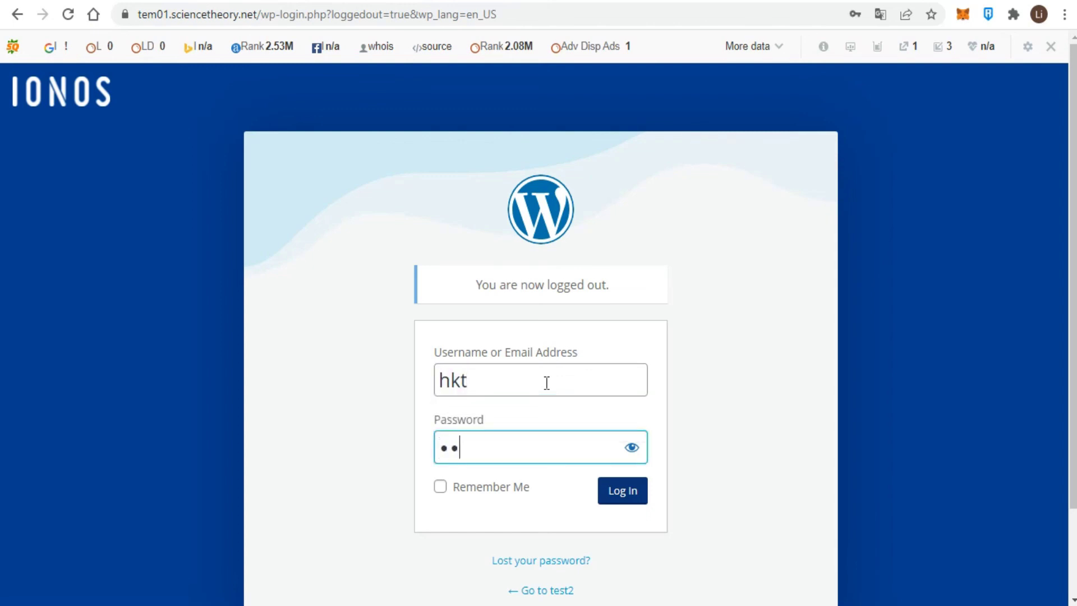